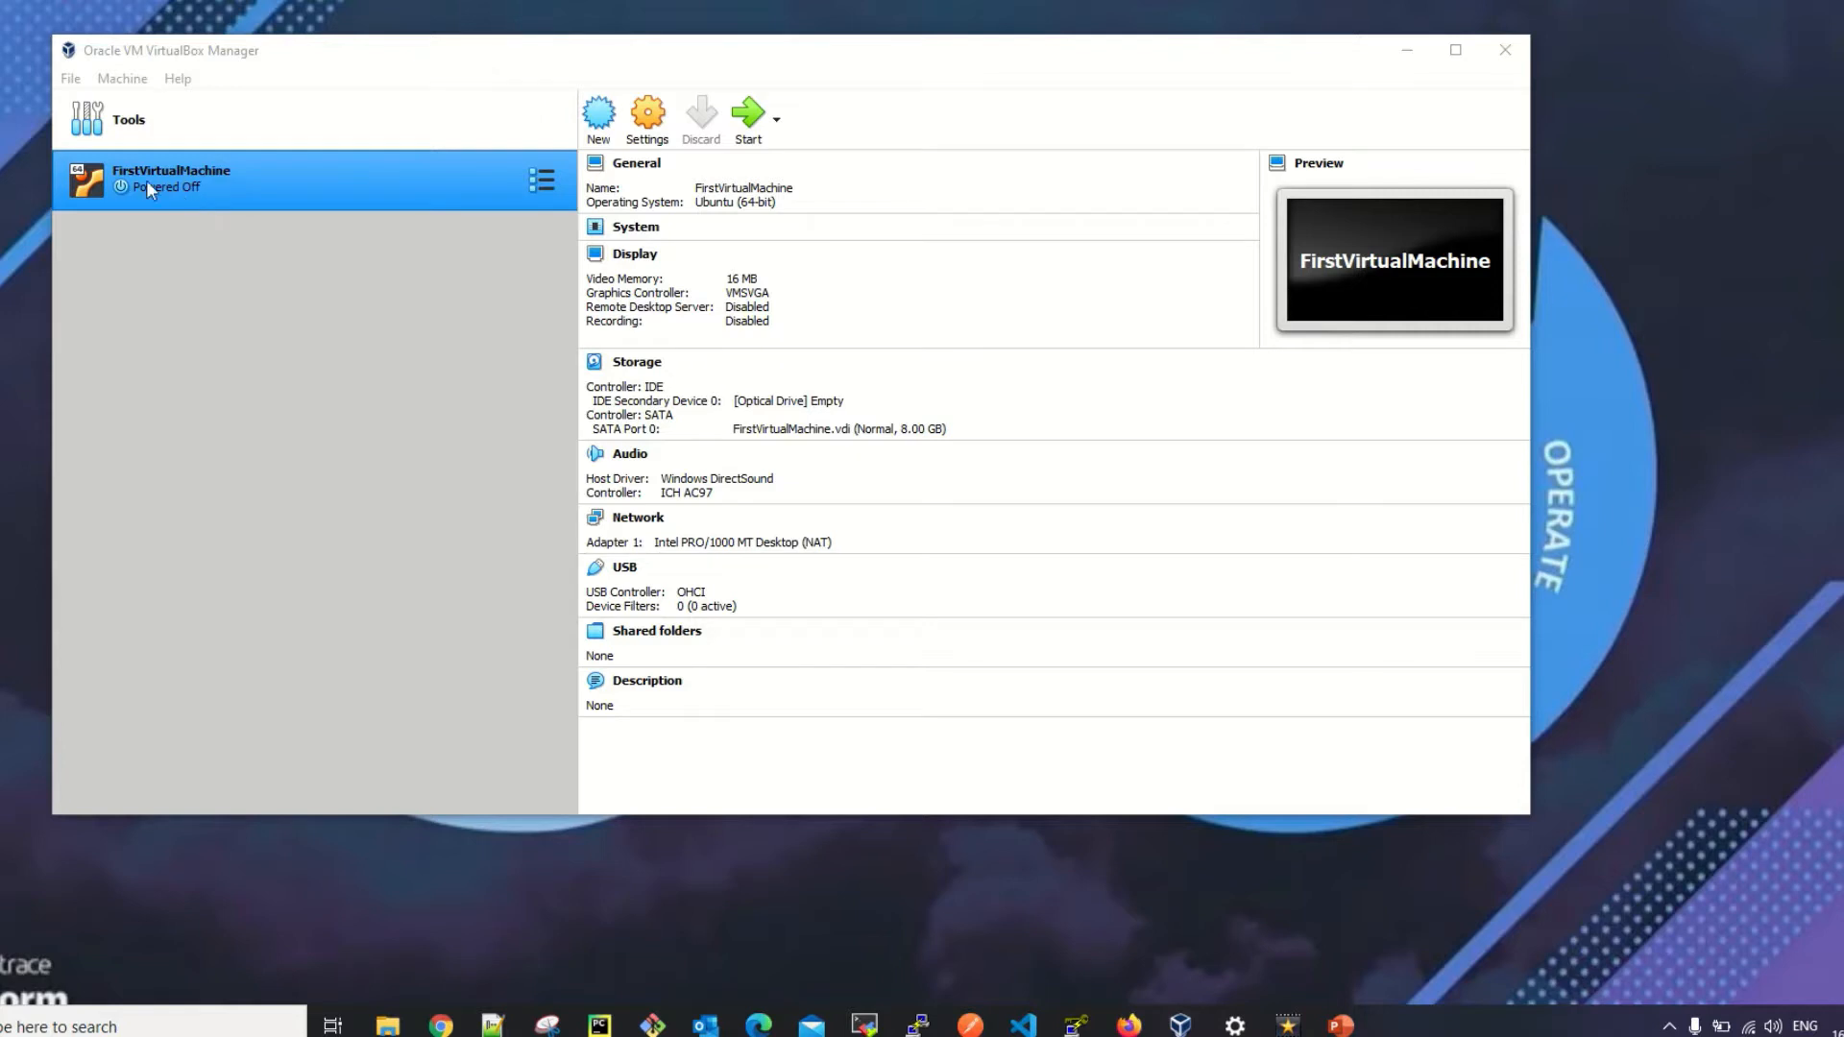
# Start FirstVirtualMachine, dismiss the keyboard capture and mouse integration notices, and reposition its window over the manager
pyautogui.doubleClick(263, 190)
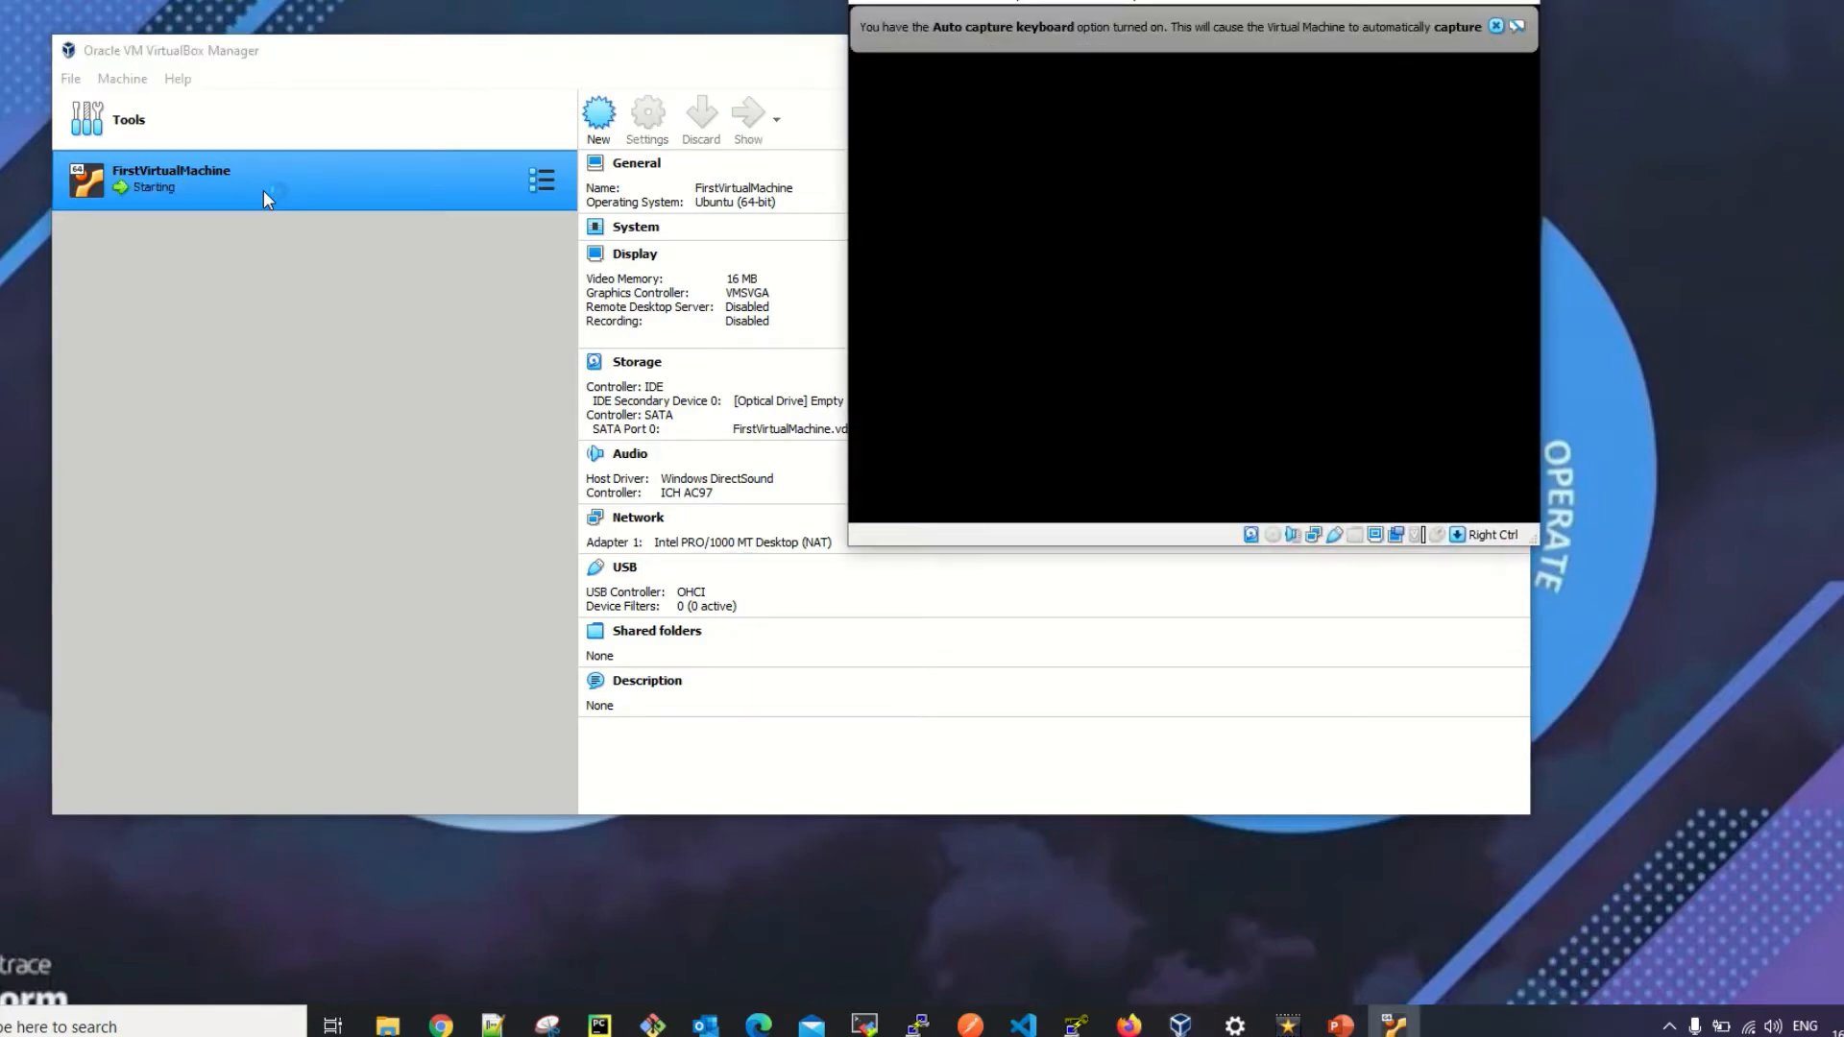
pyautogui.moveTo(961, 160); pyautogui.dragTo(785, 183)
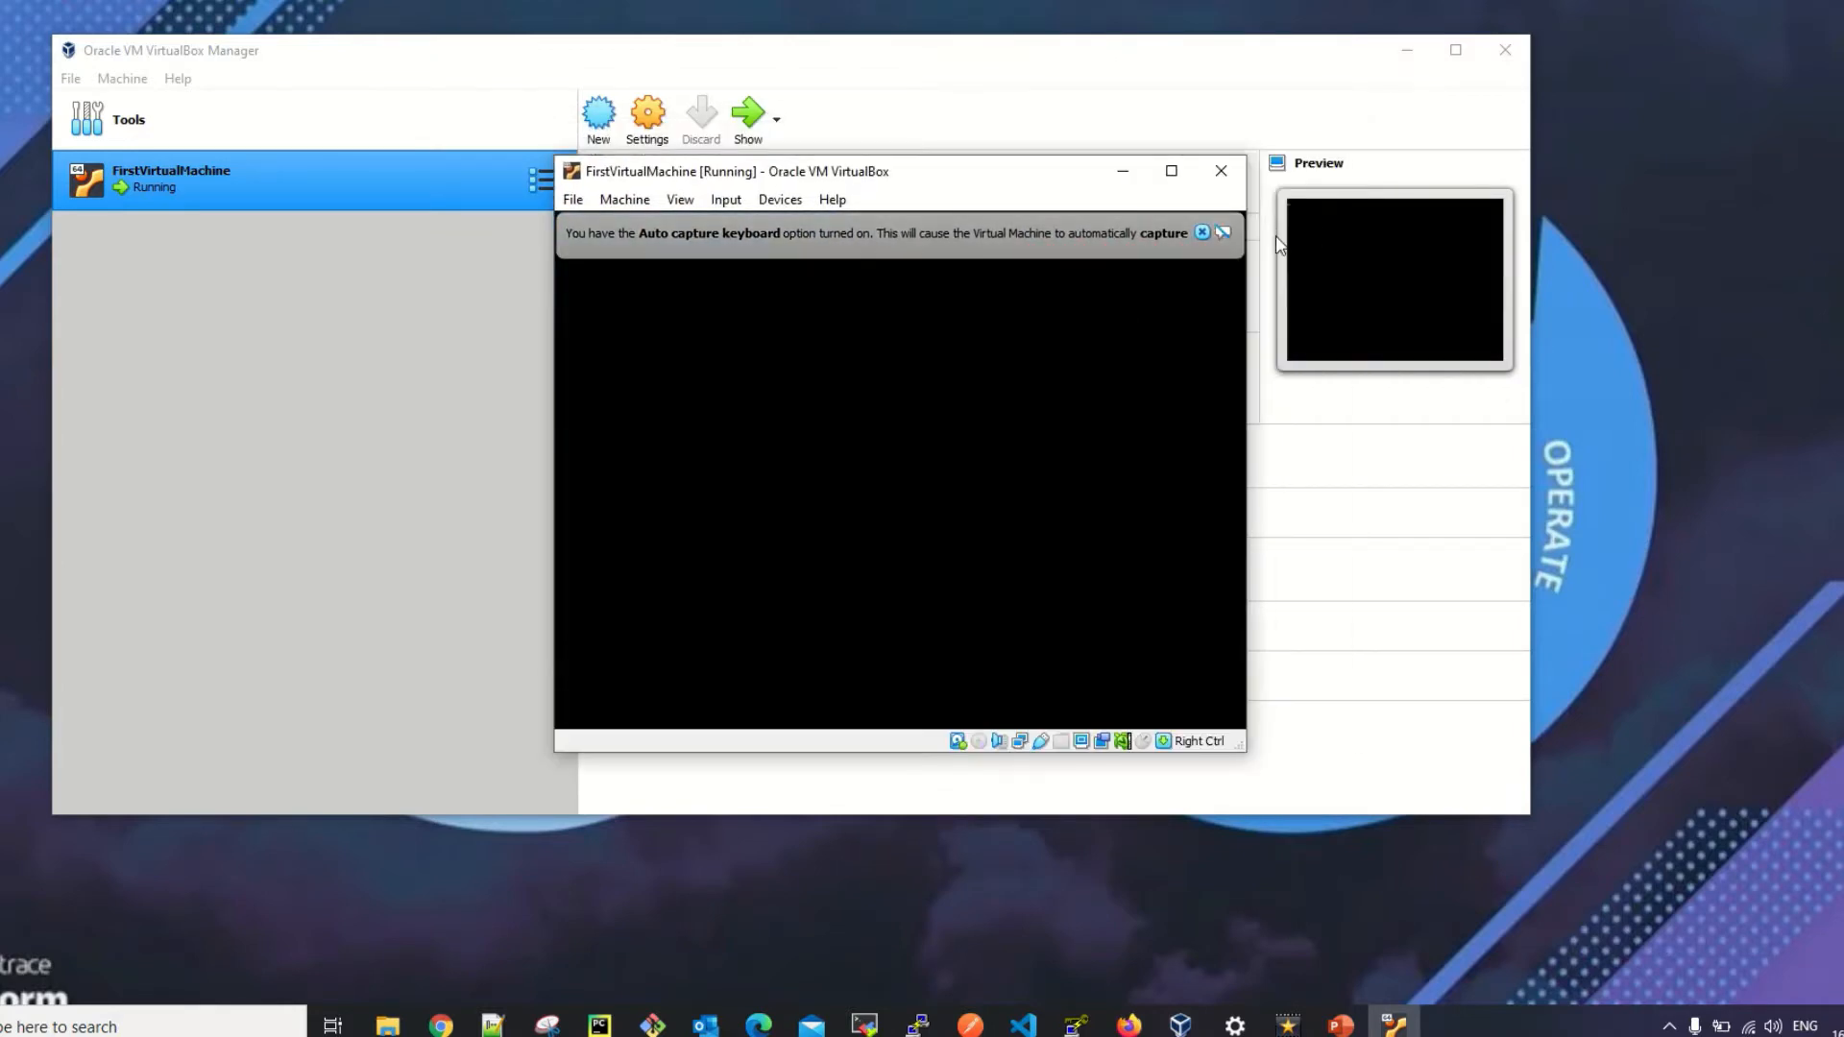
pyautogui.click(1204, 234)
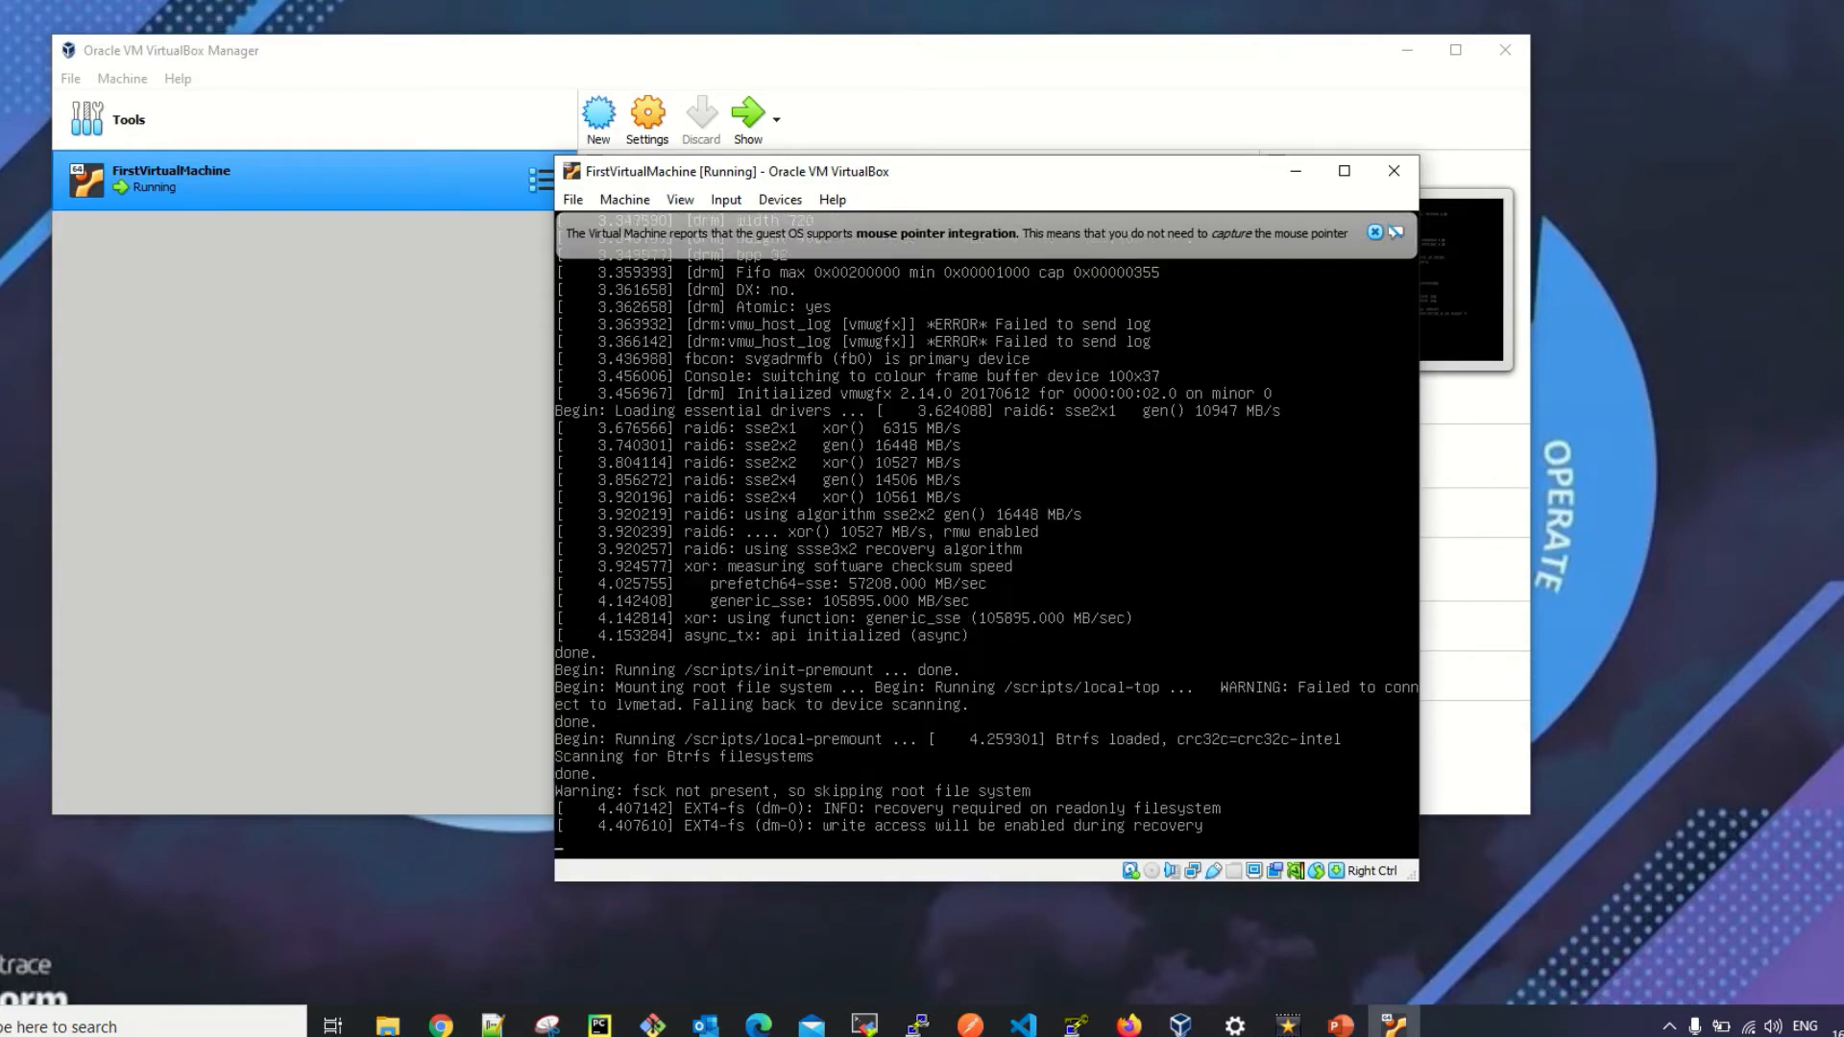
pyautogui.click(1376, 232)
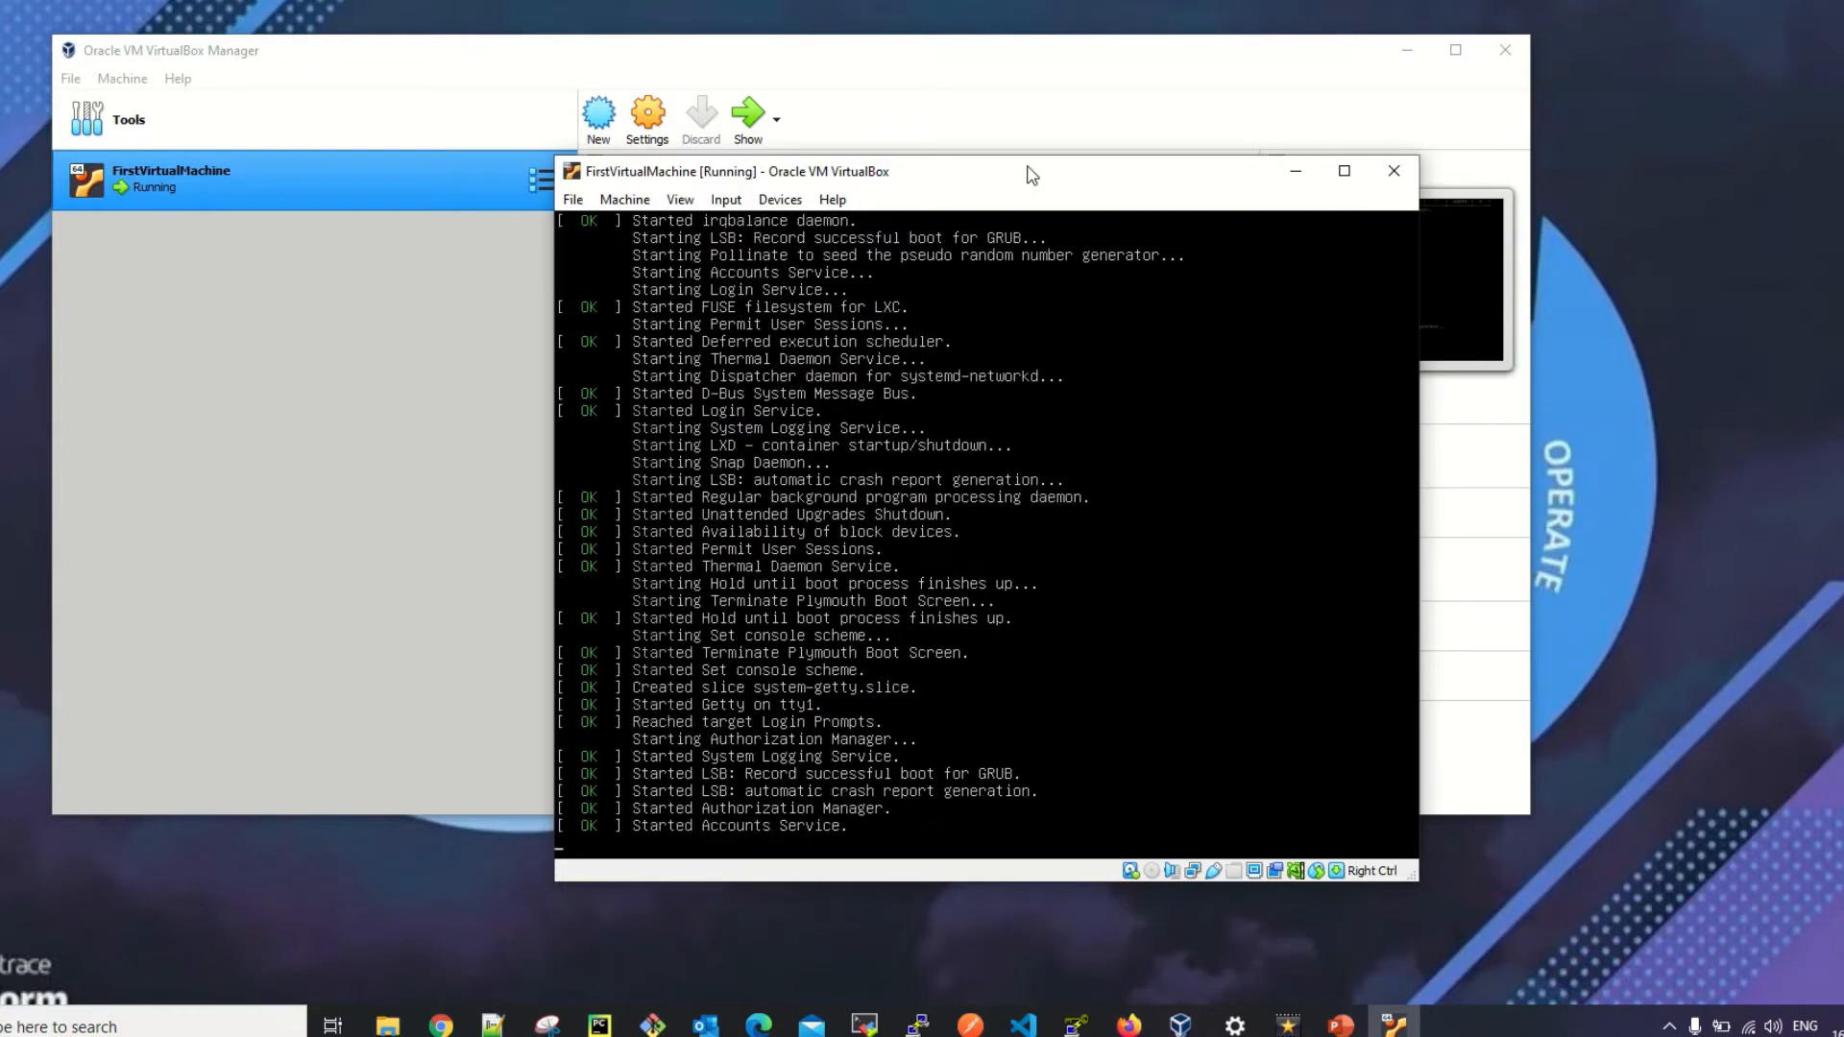
pyautogui.moveTo(1032, 174); pyautogui.dragTo(994, 107)
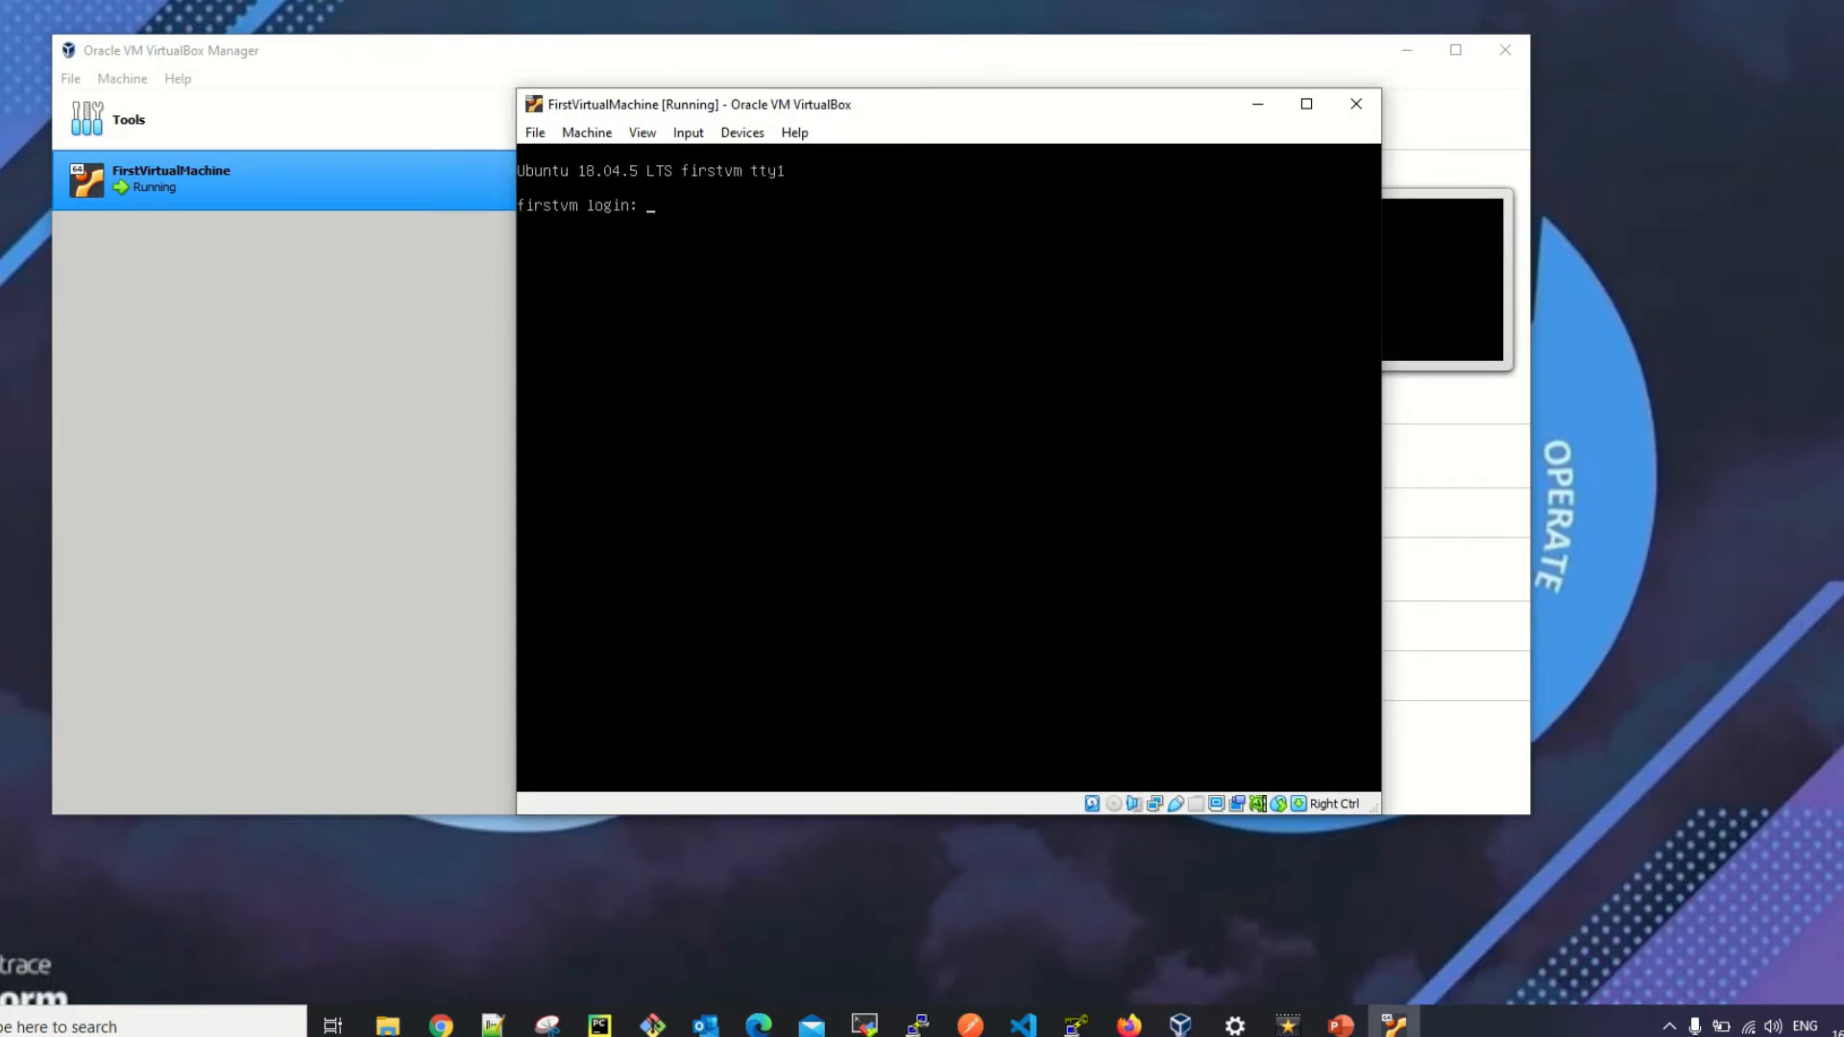
# Log in to the virtual machine's console as stark and enter the account password
pyautogui.write('stark')
pyautogui.press('Return')
pyautogui.press('Return')
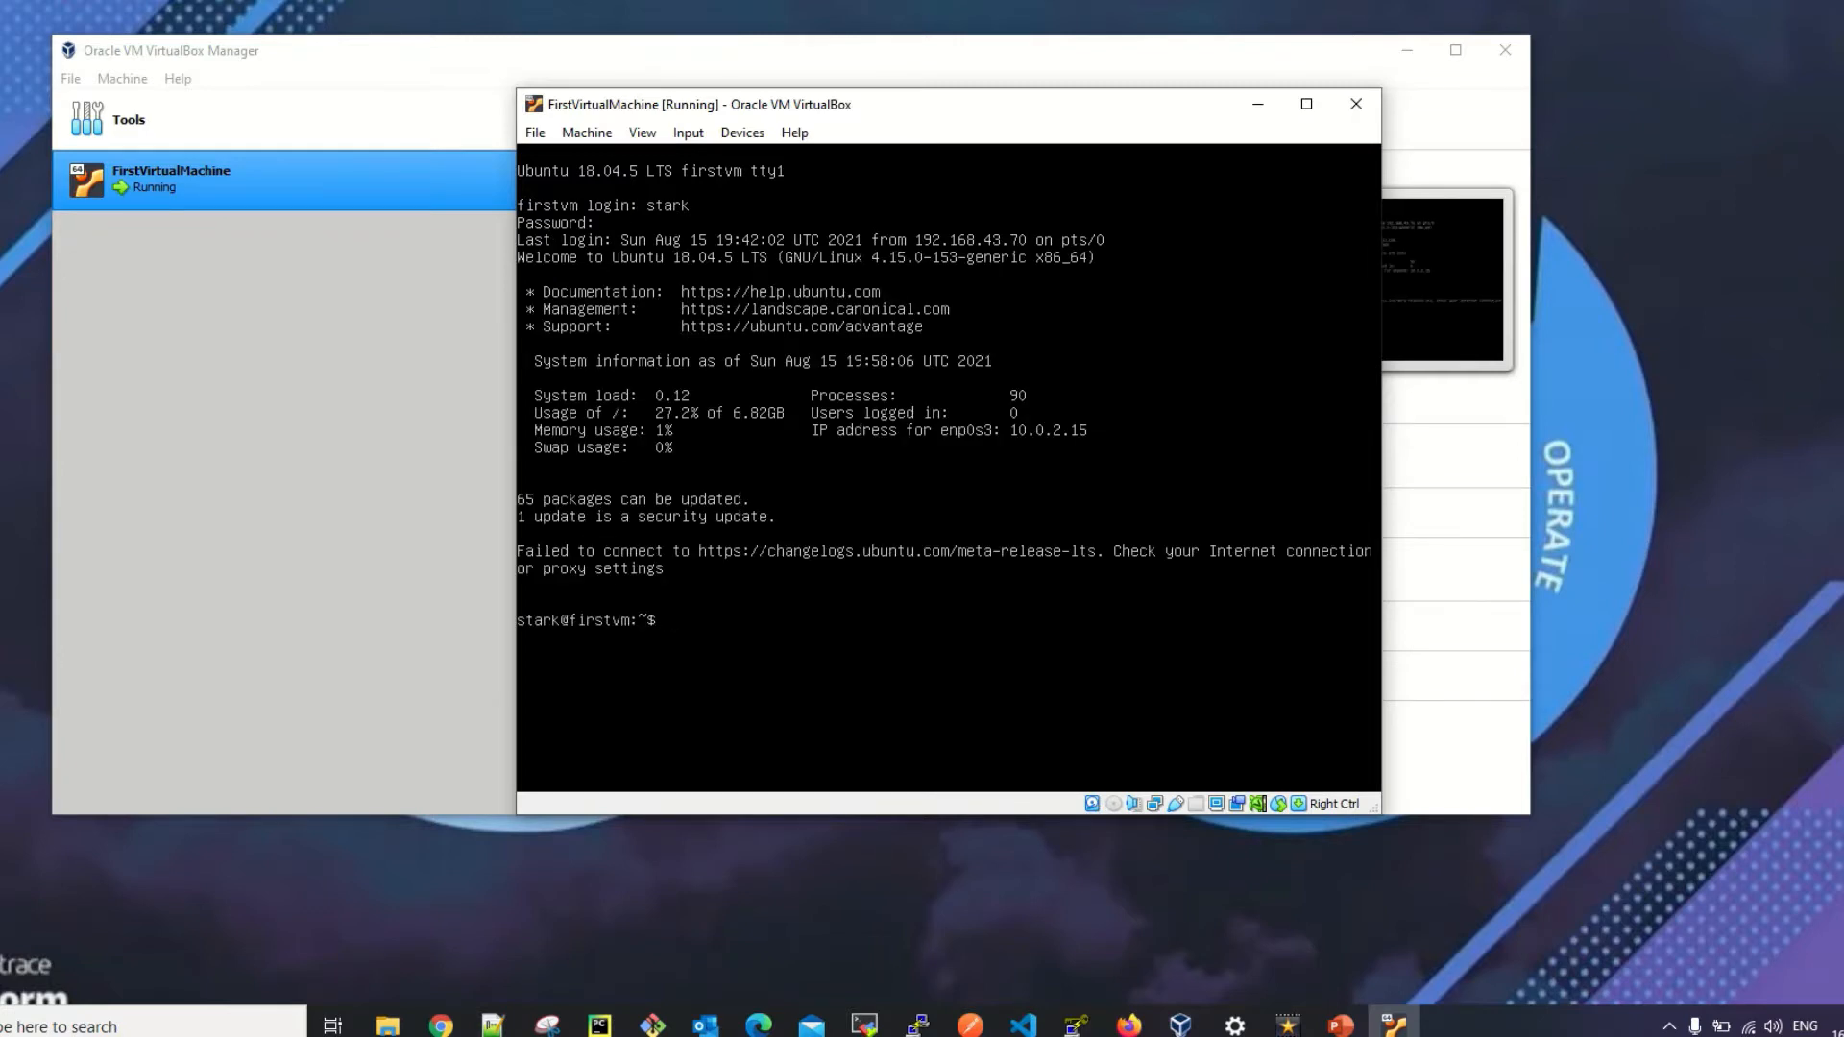
# Clear the virtual machine's console and list its network interfaces with ip a
pyautogui.hotkey('ctrl', 'l')
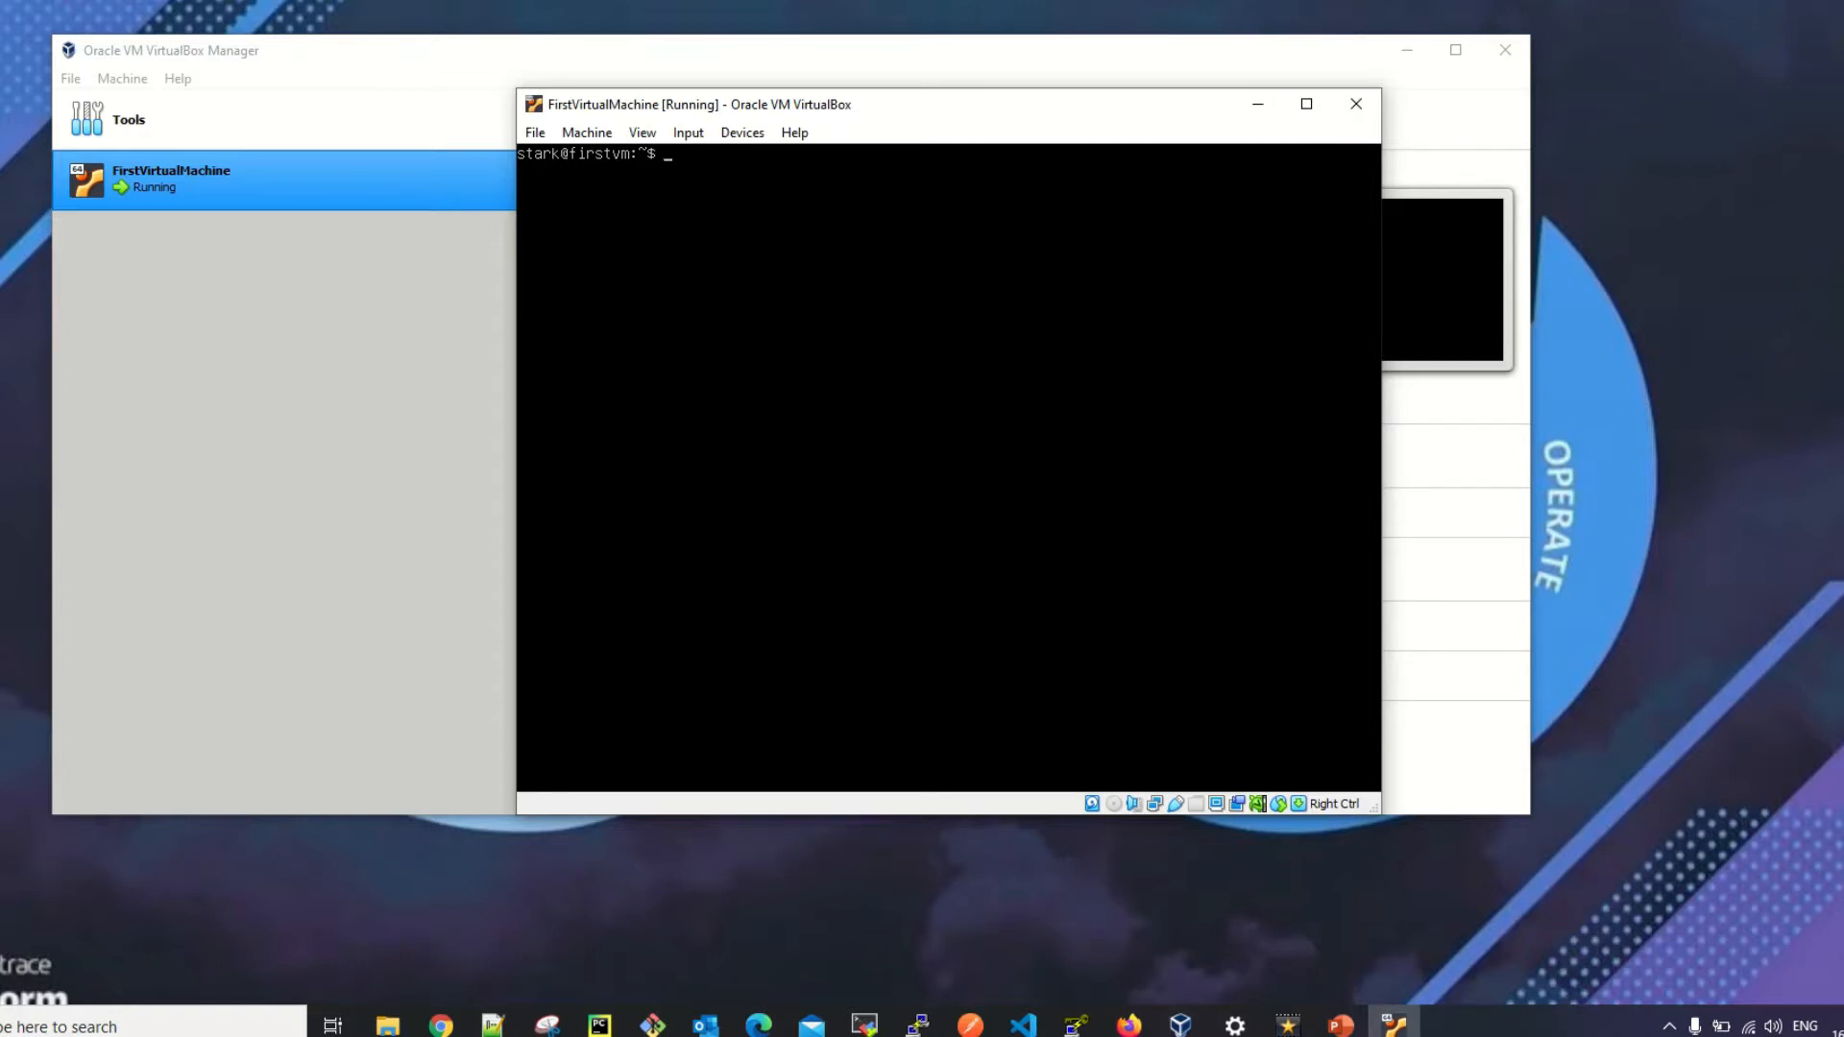
pyautogui.write('ip a')
pyautogui.press('Return')
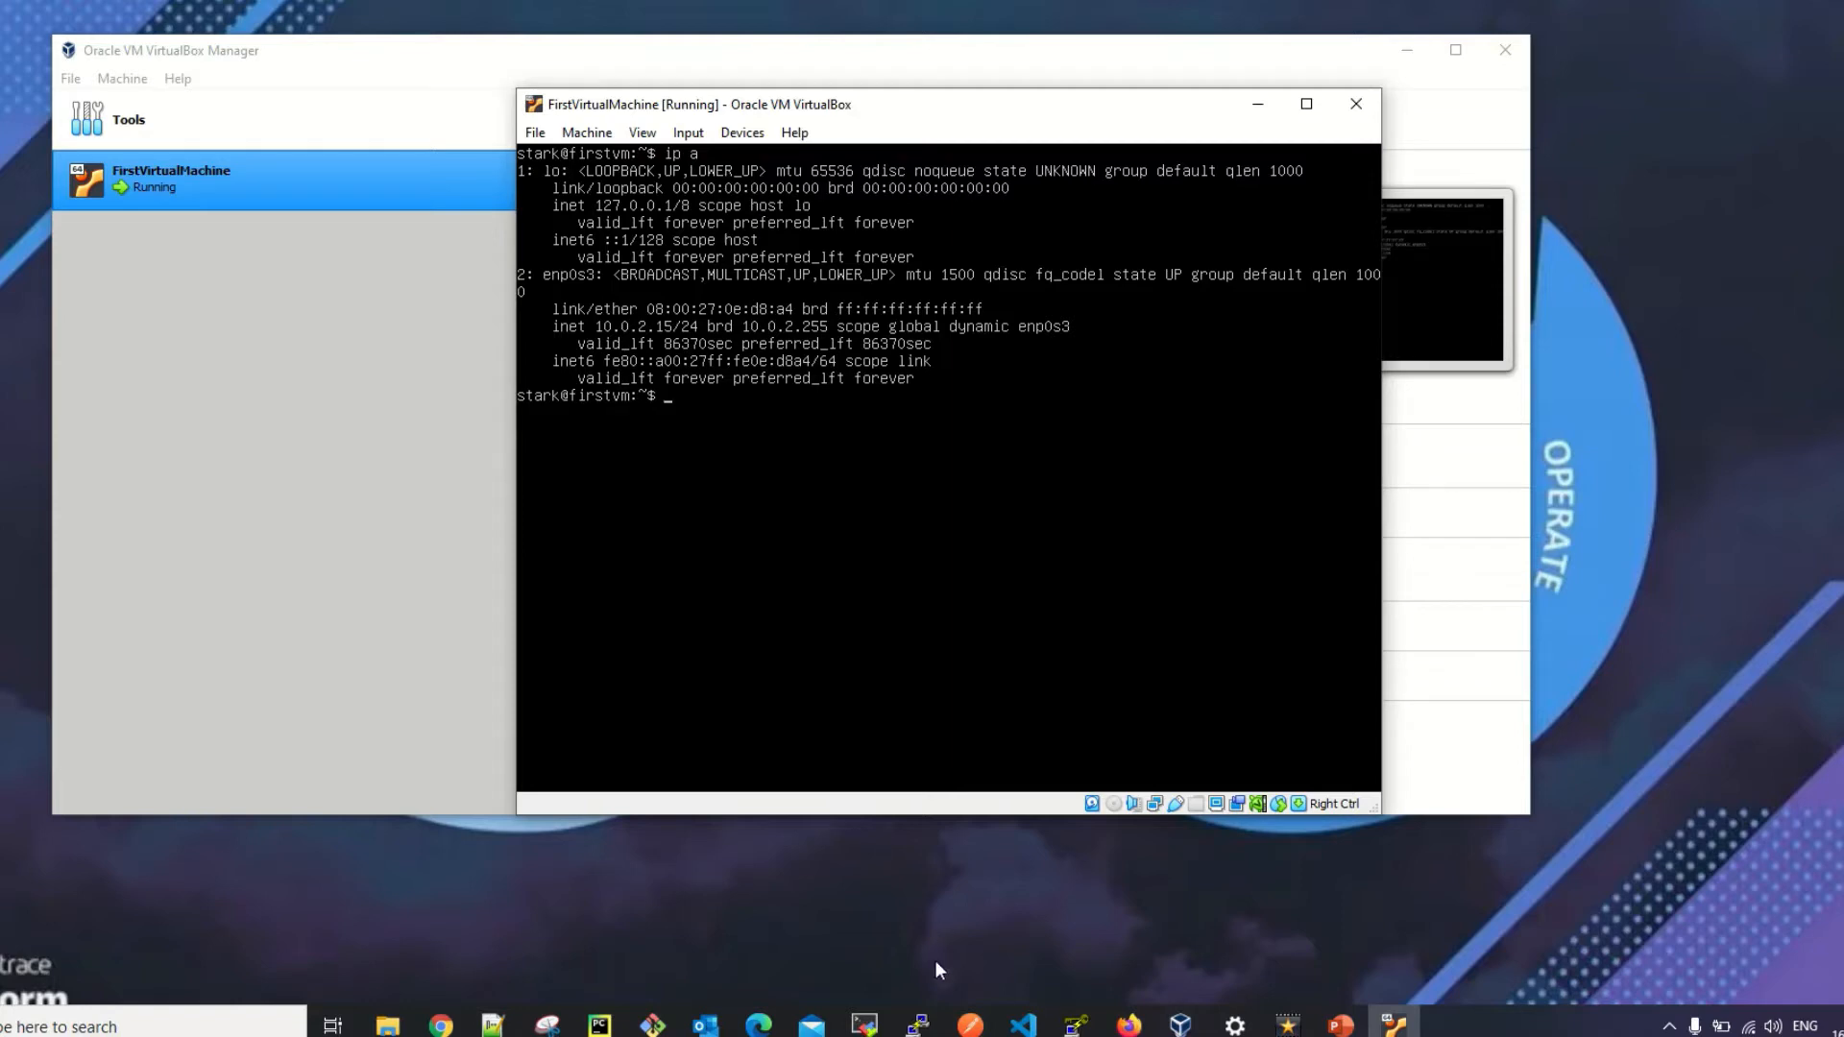
# Switch to PuTTY, try to open an SSH session to 10.0.2.15 on port 22, and close the session window
pyautogui.click(917, 1026)
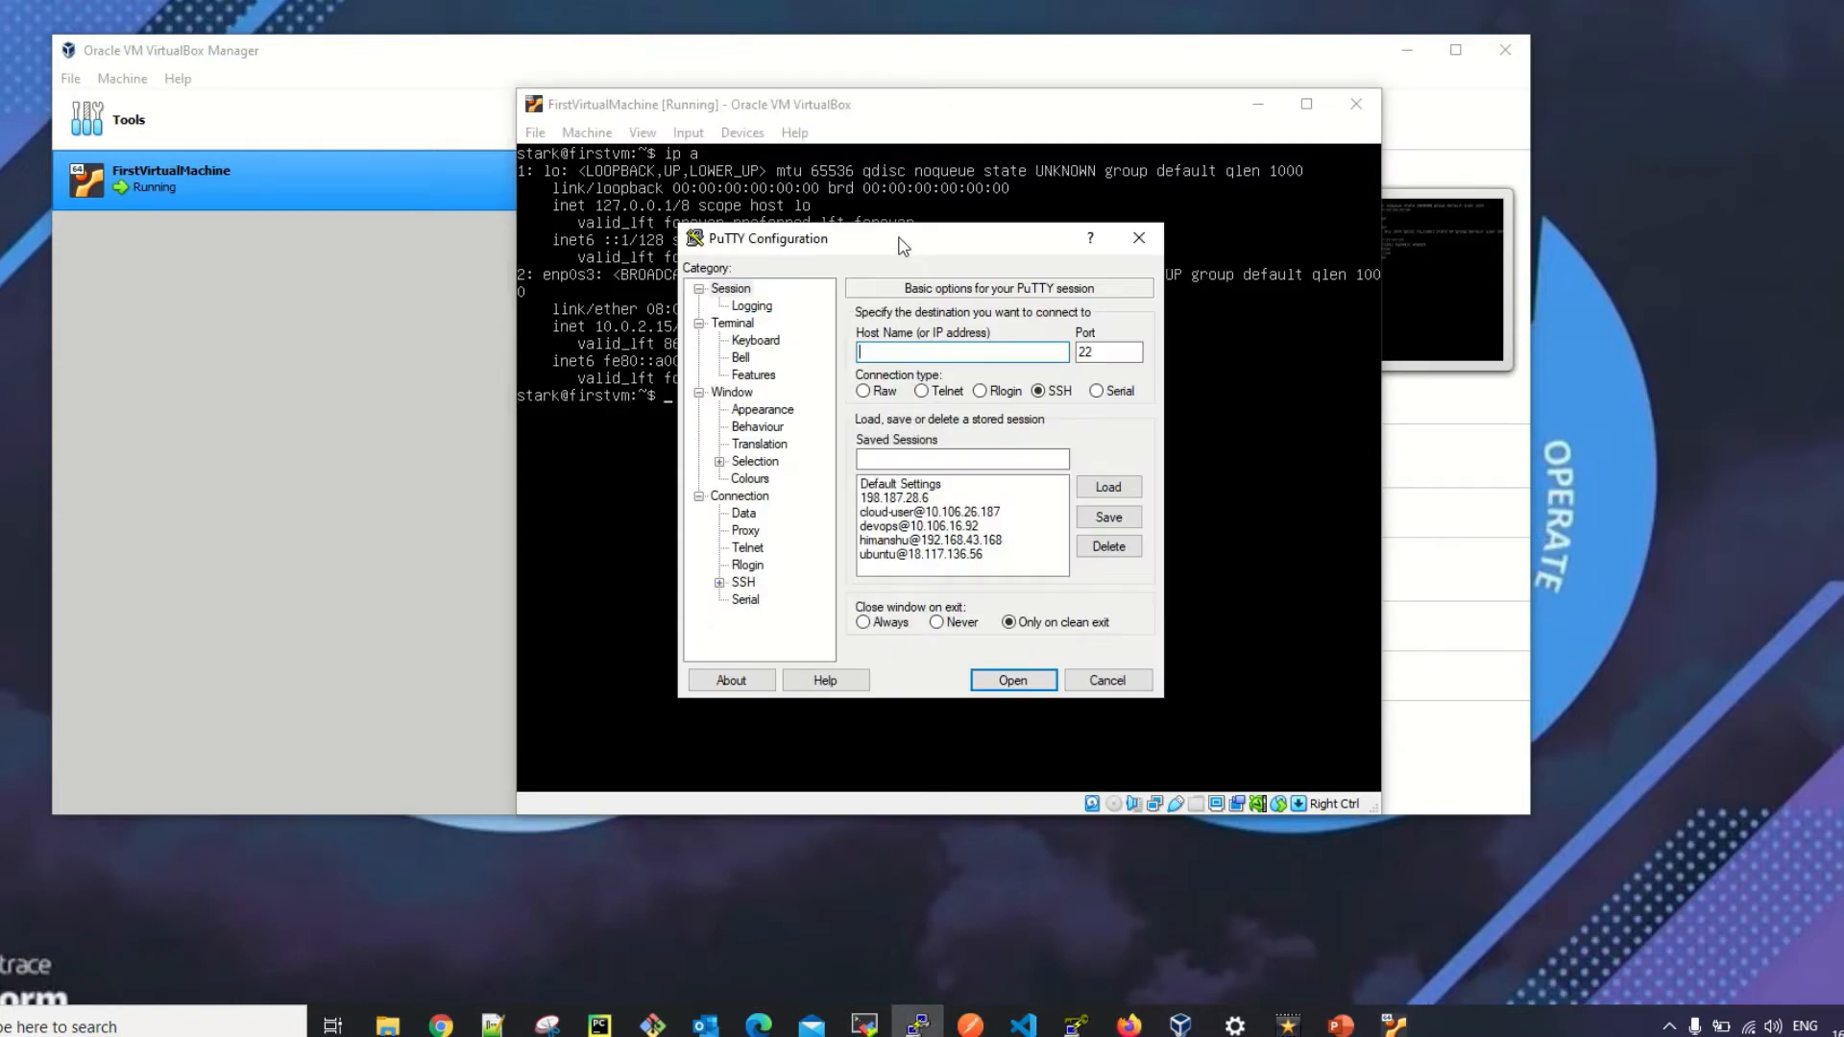
pyautogui.moveTo(890, 241); pyautogui.dragTo(214, 217)
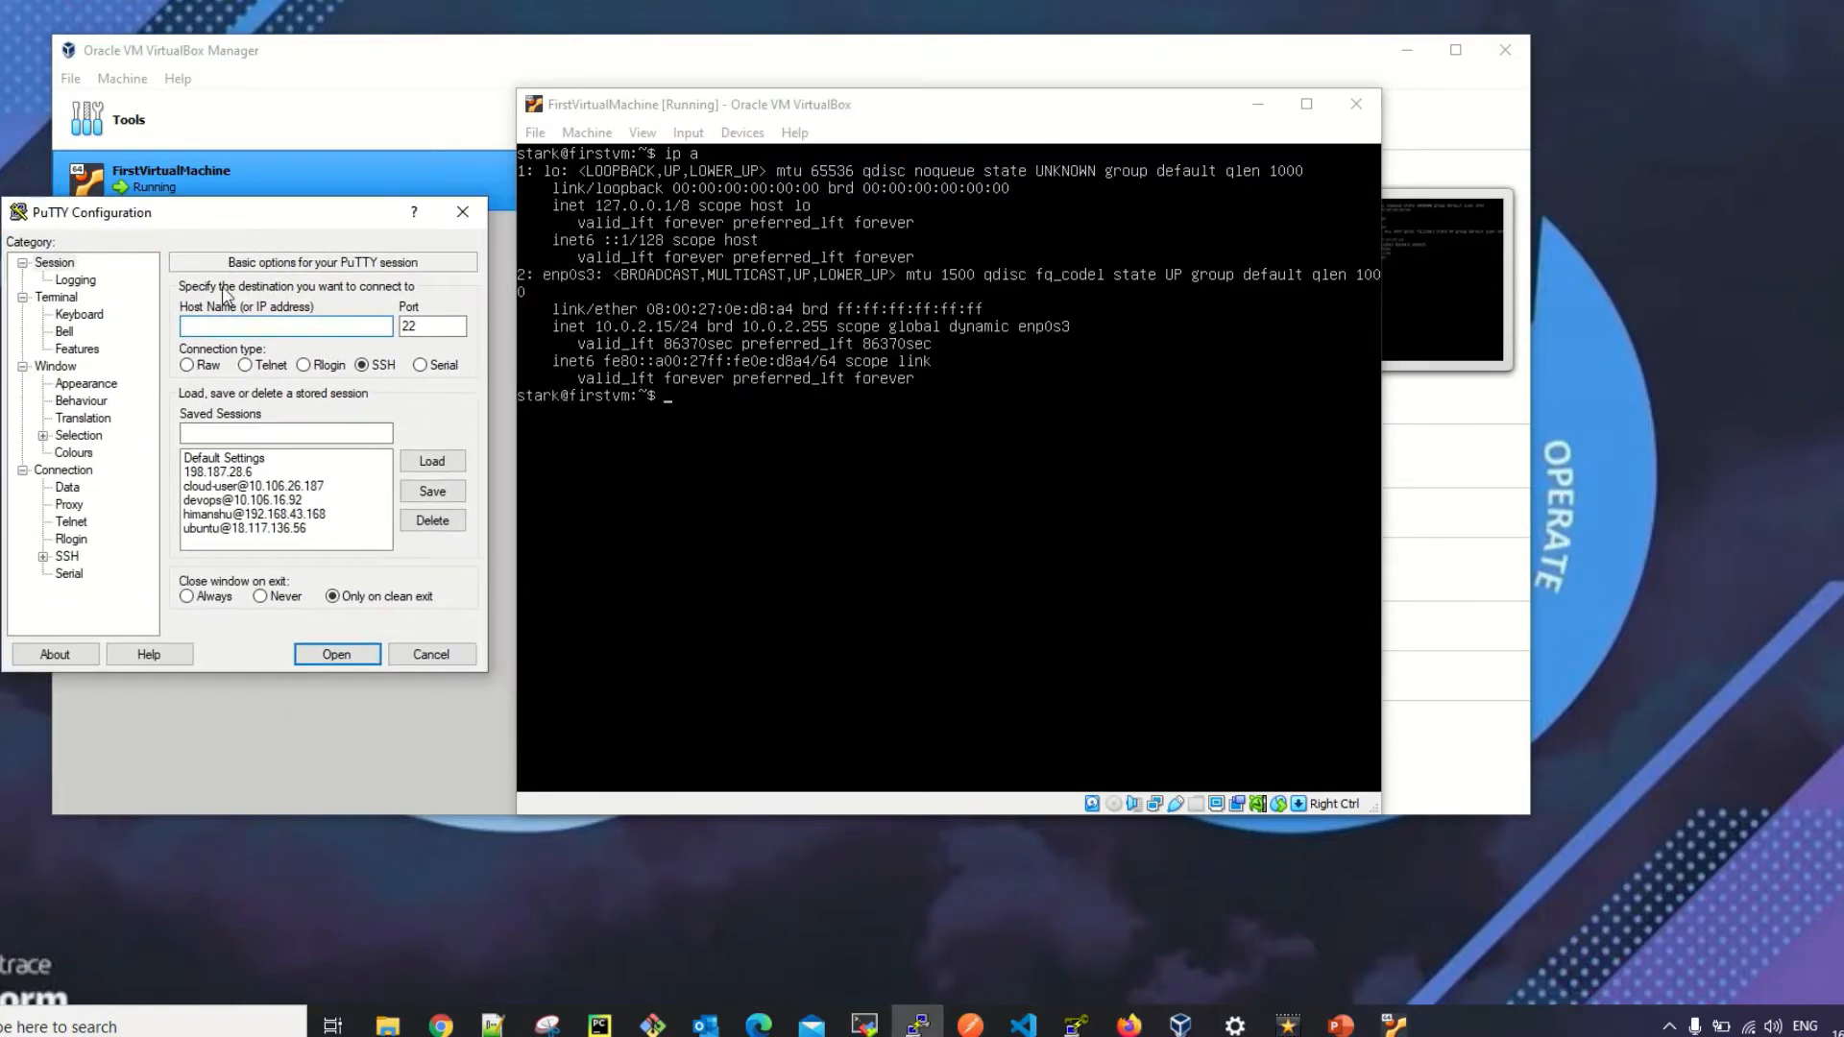
pyautogui.write('10.0.2.15')
pyautogui.press('Return')
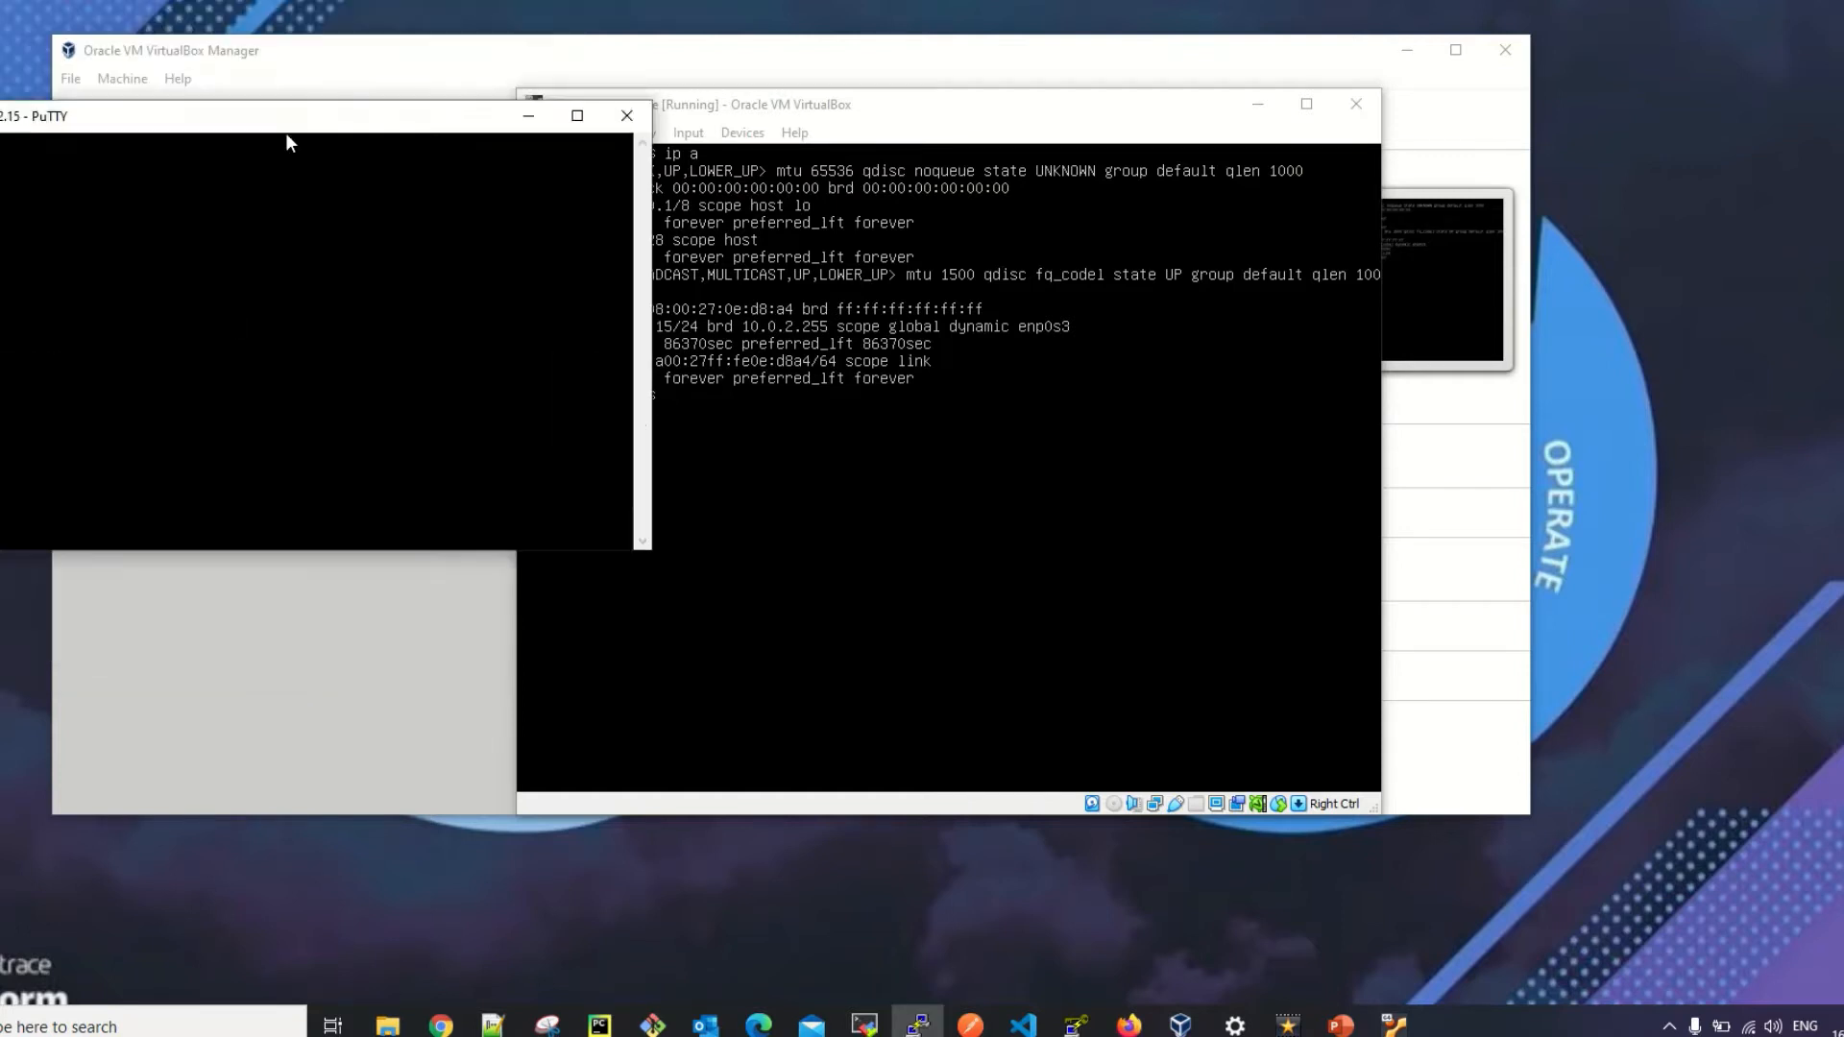
pyautogui.moveTo(286, 134); pyautogui.dragTo(350, 182)
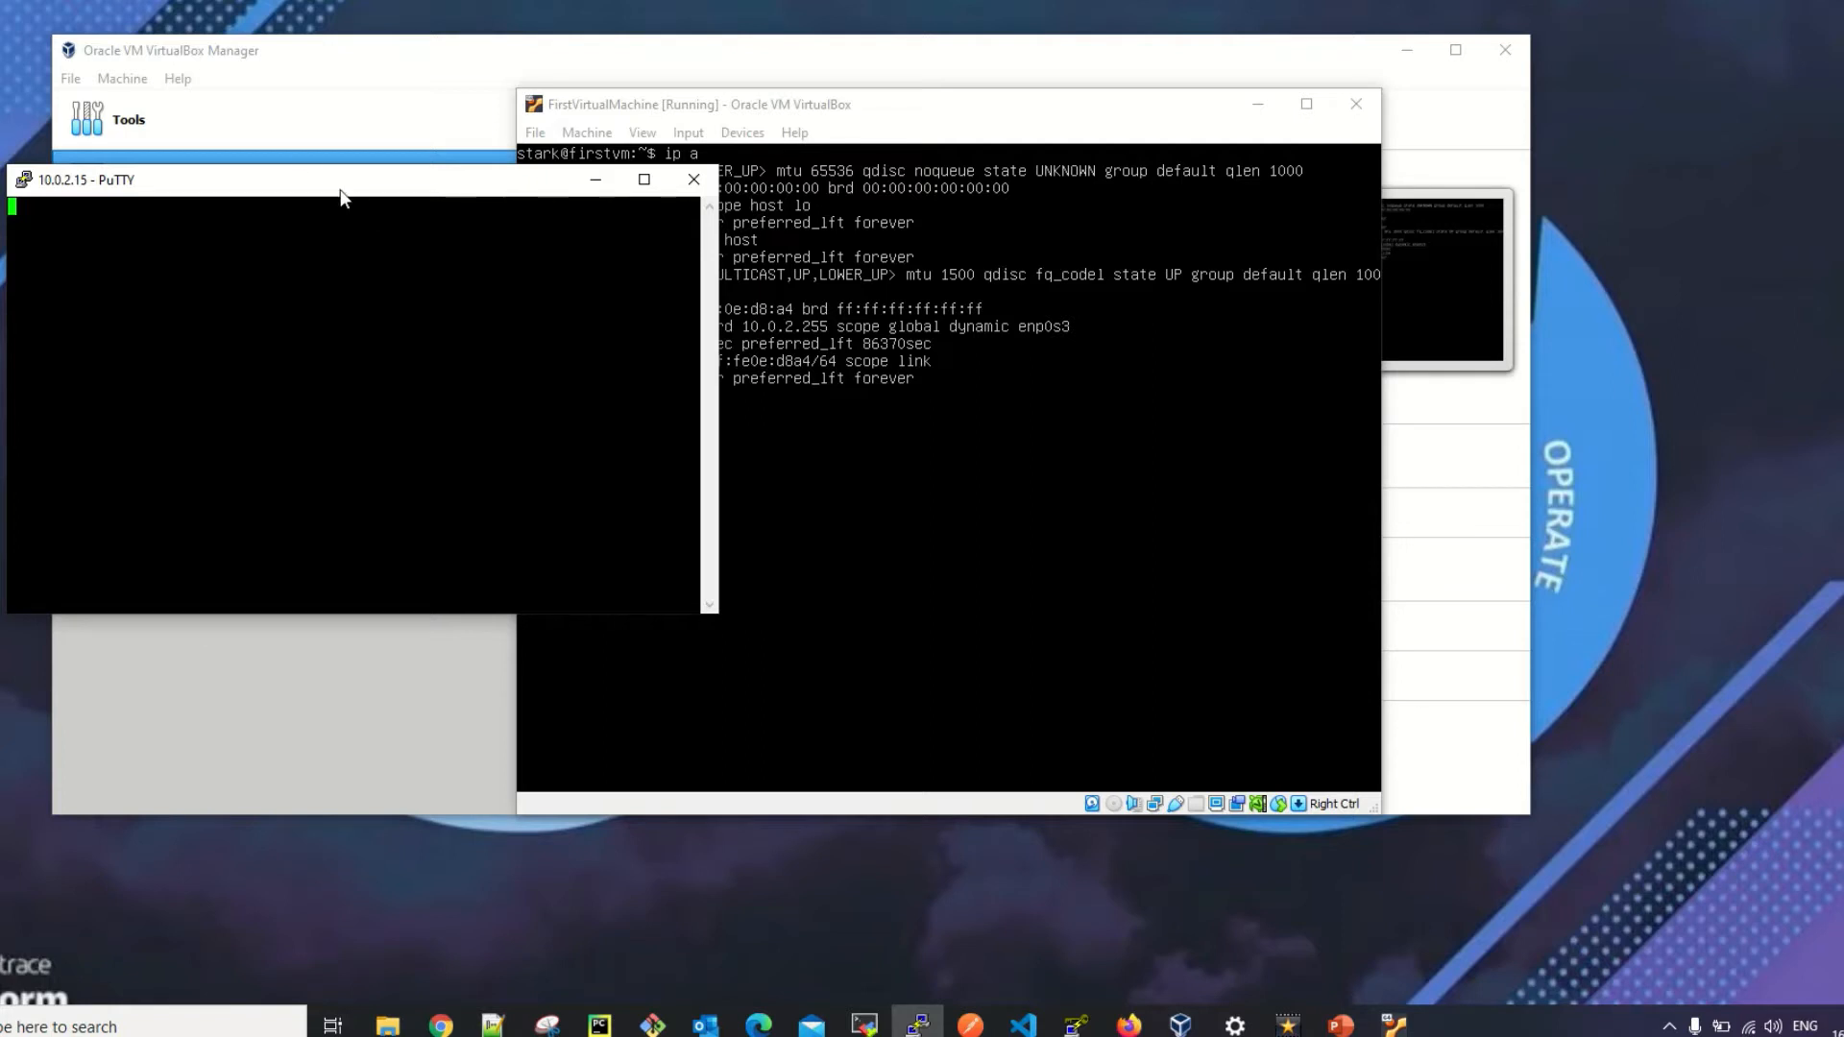
pyautogui.moveTo(300, 194); pyautogui.dragTo(310, 309)
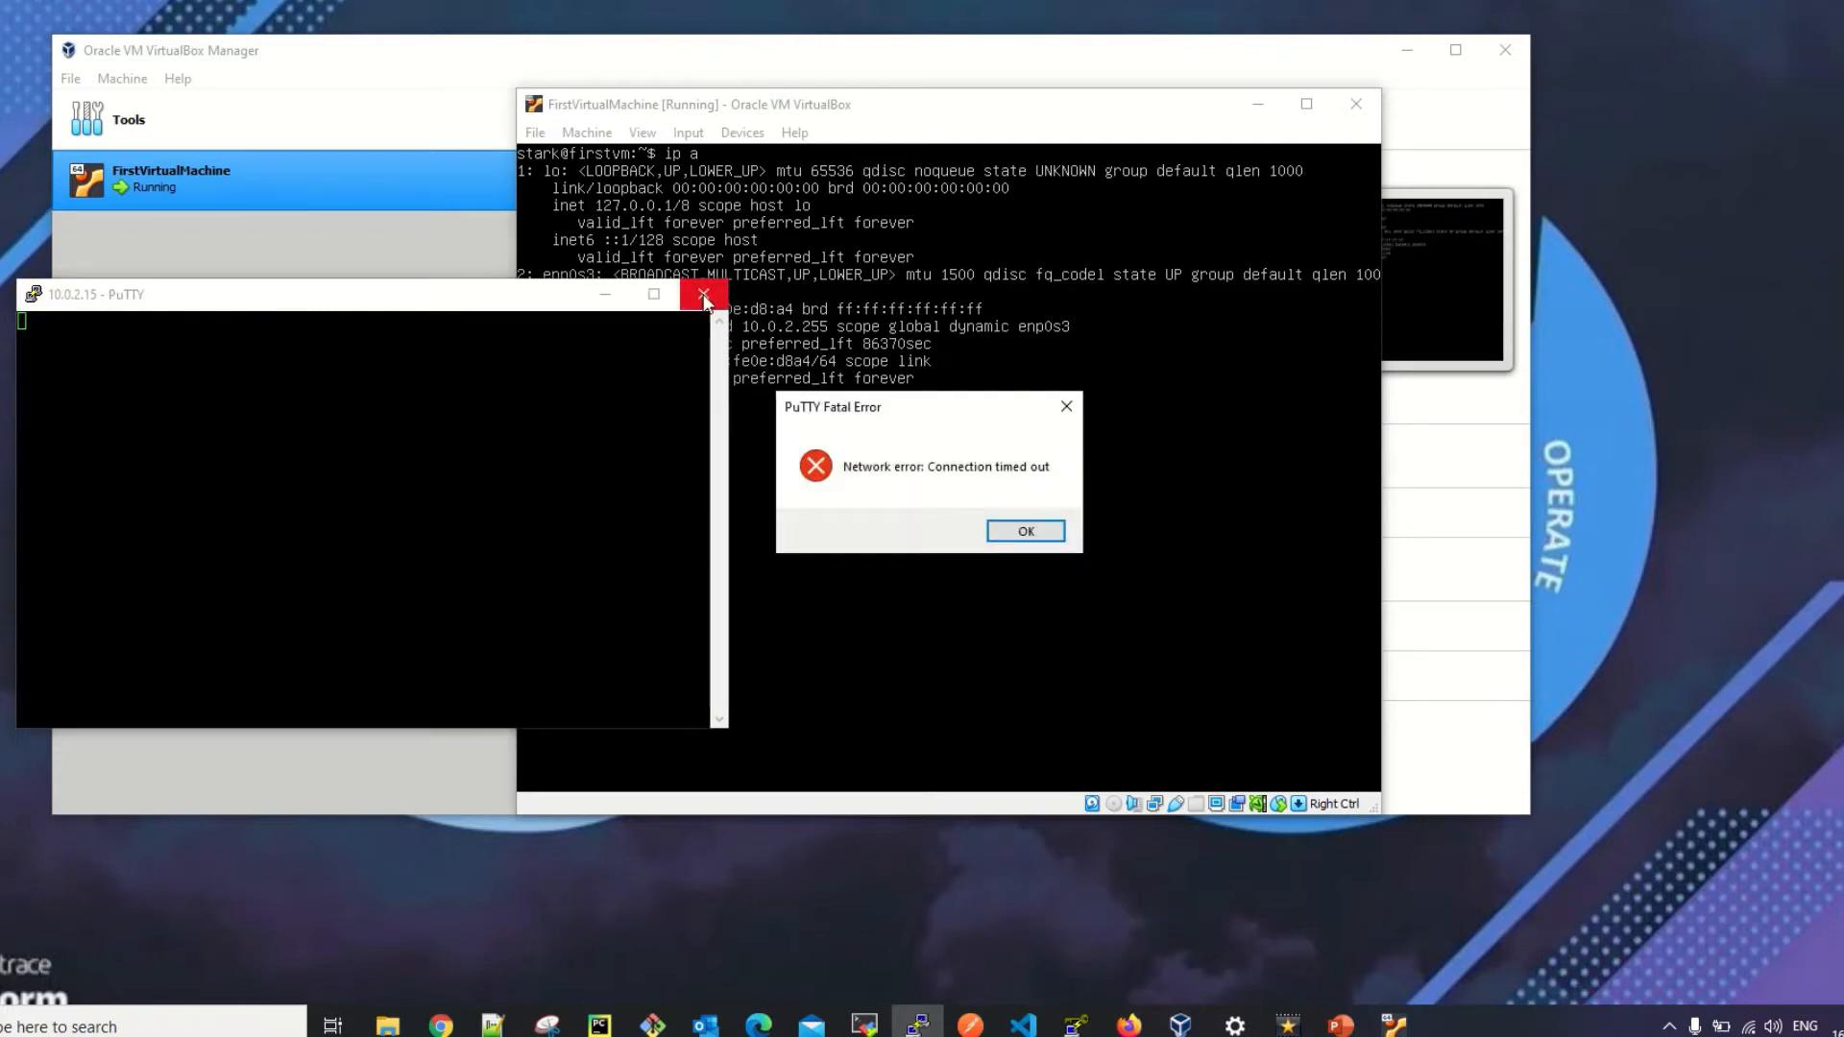
pyautogui.click(1026, 534)
pyautogui.click(705, 292)
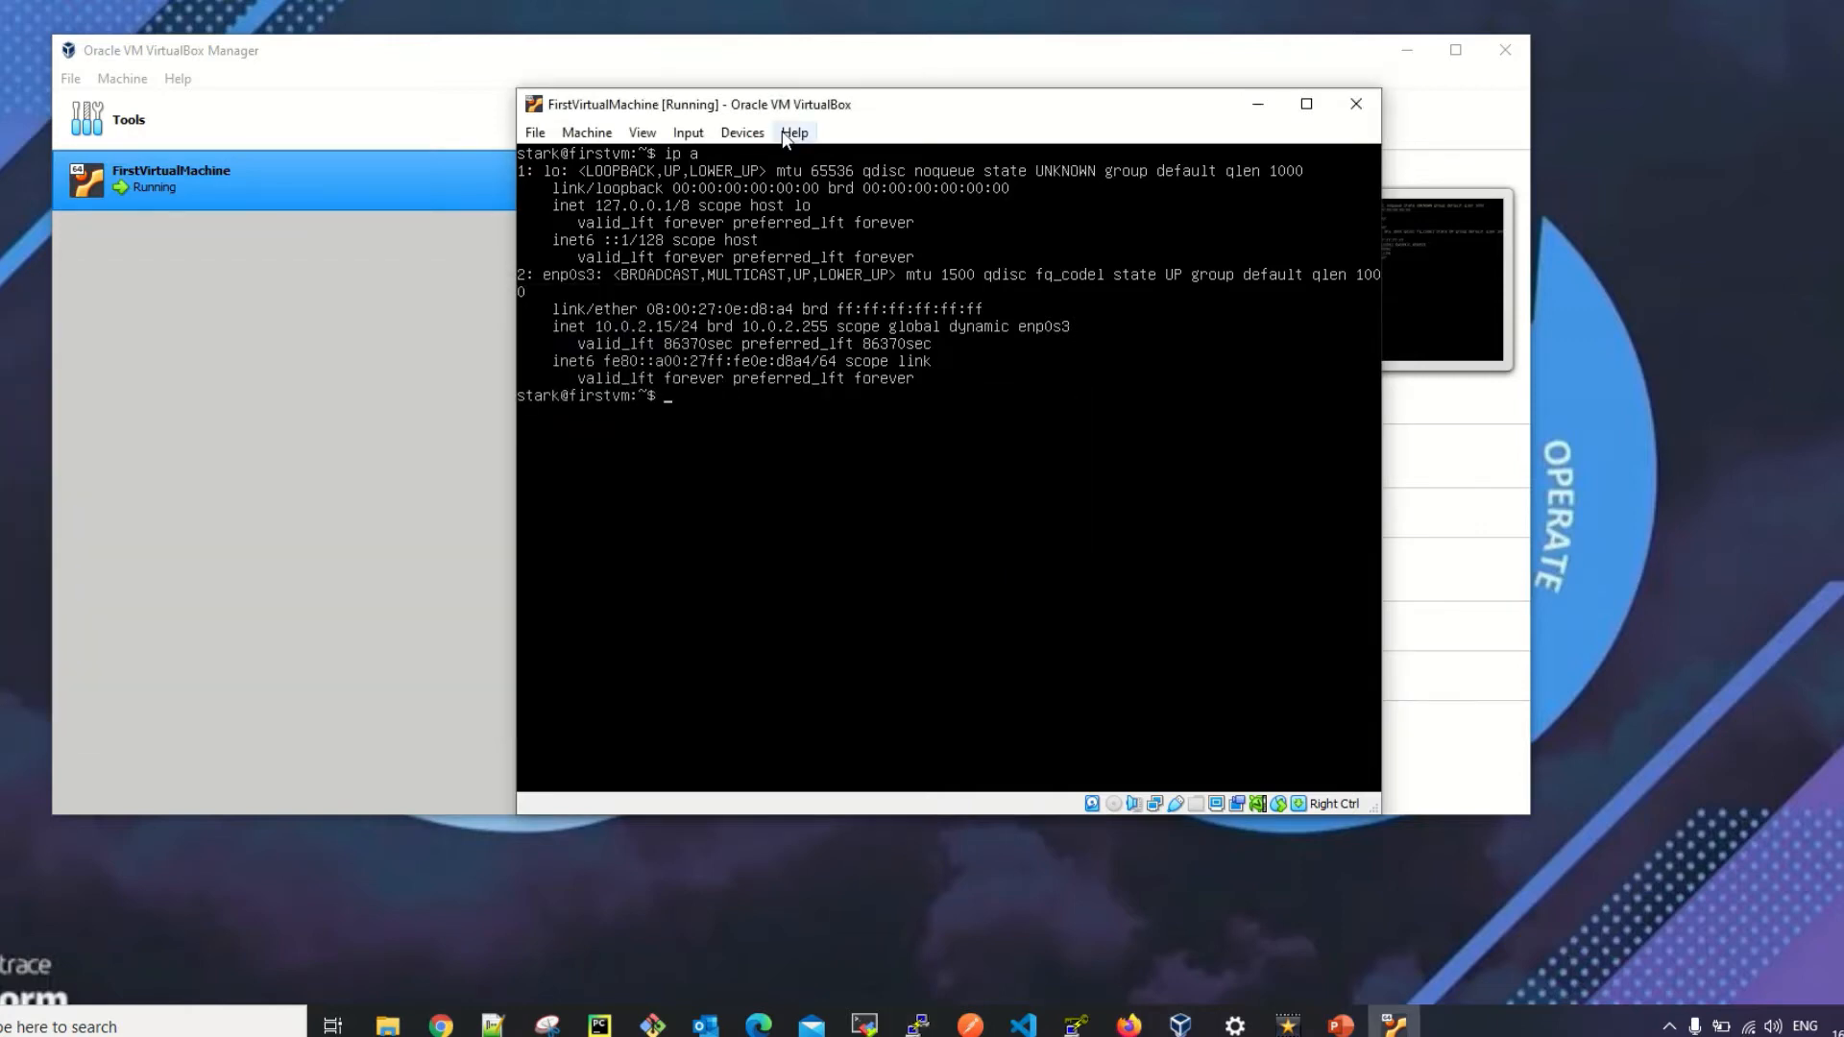
# In the VirtualBox manager, attach network Adapter 1 of FirstVirtualMachine to Bridged Adapter with the Qualcomm QCA61x4A 802.11ac Wireless Adapter
pyautogui.moveTo(828, 109); pyautogui.dragTo(1369, 123)
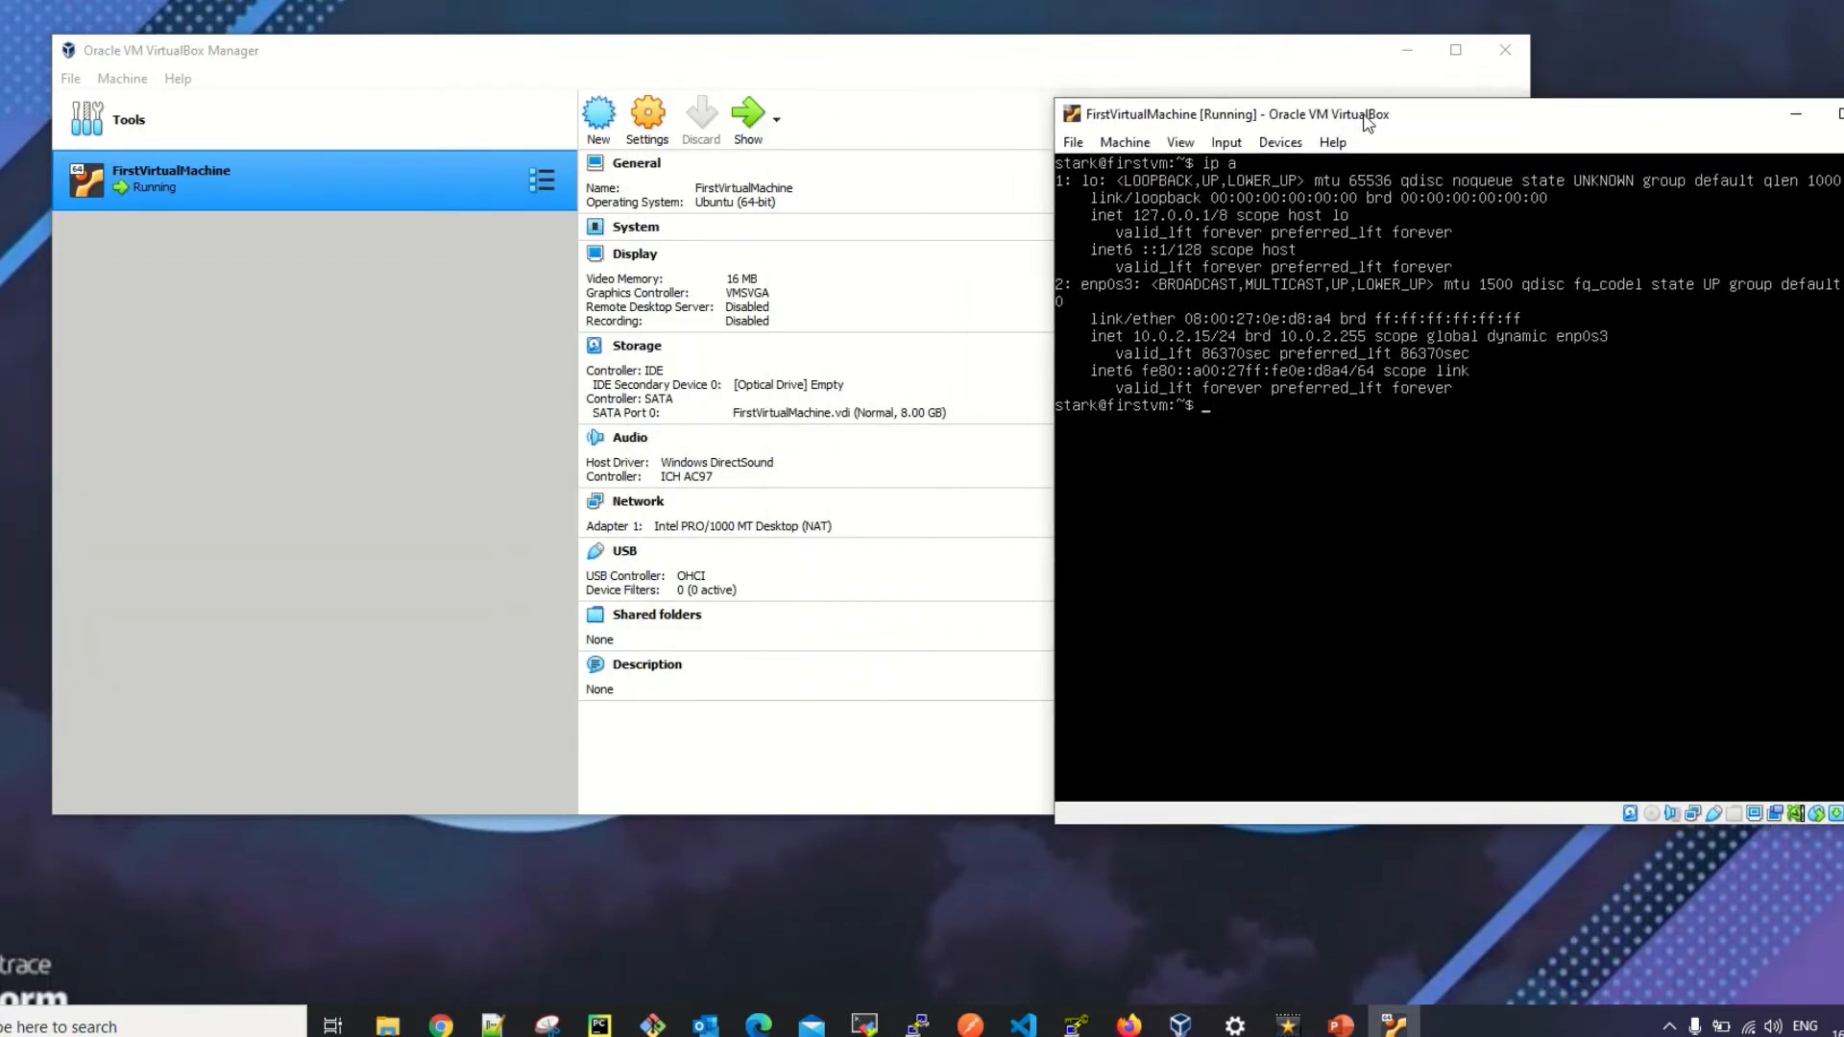
pyautogui.click(886, 62)
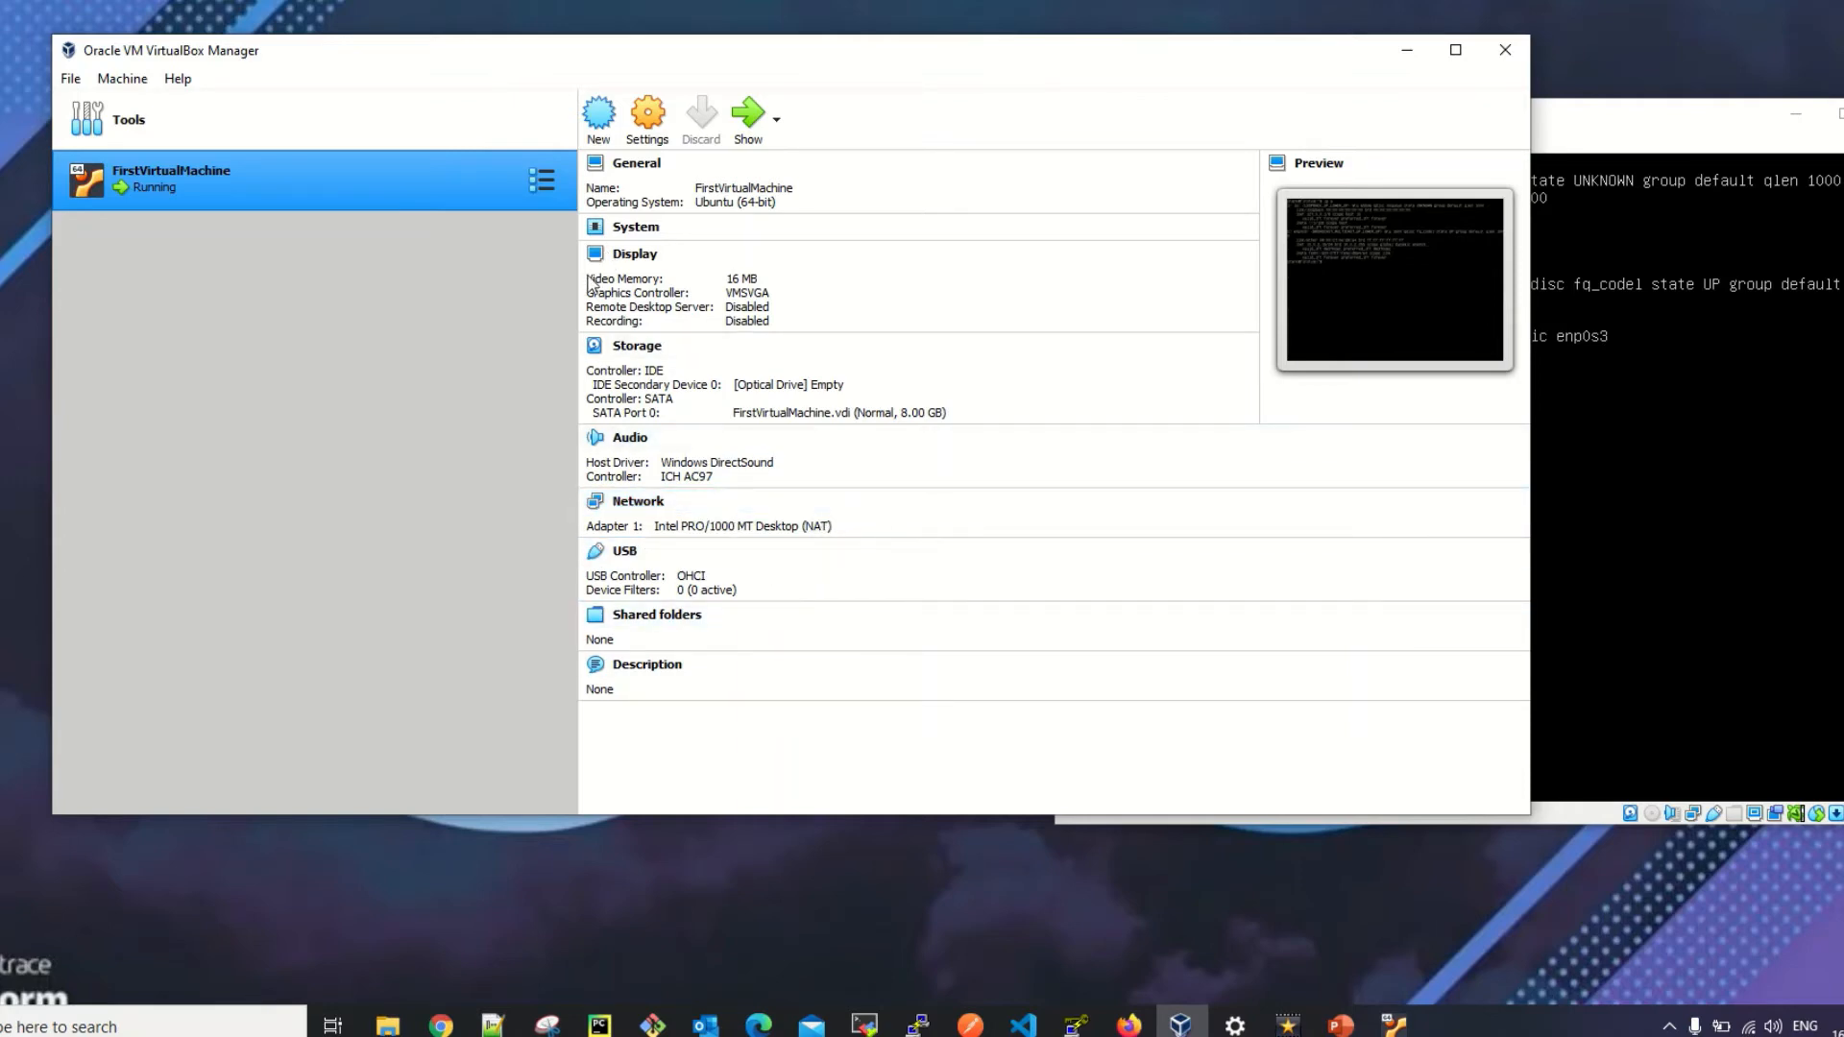
pyautogui.click(1638, 118)
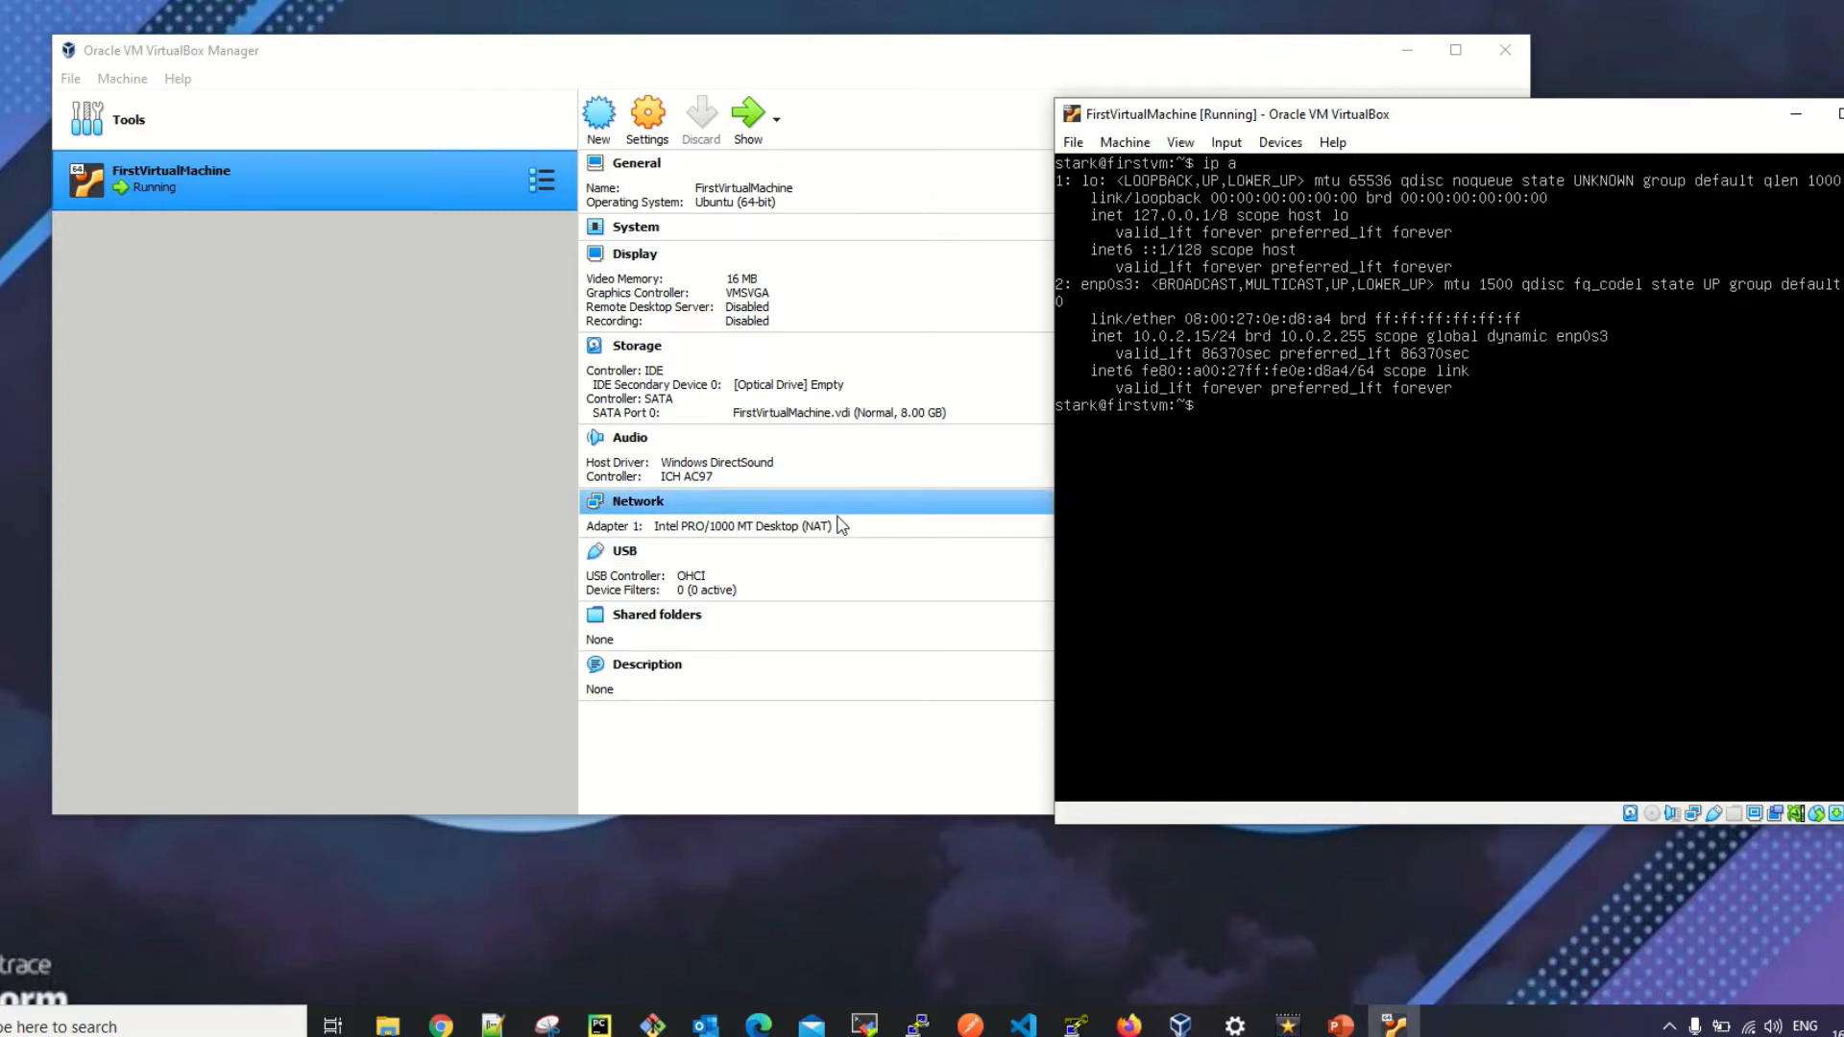
pyautogui.click(823, 769)
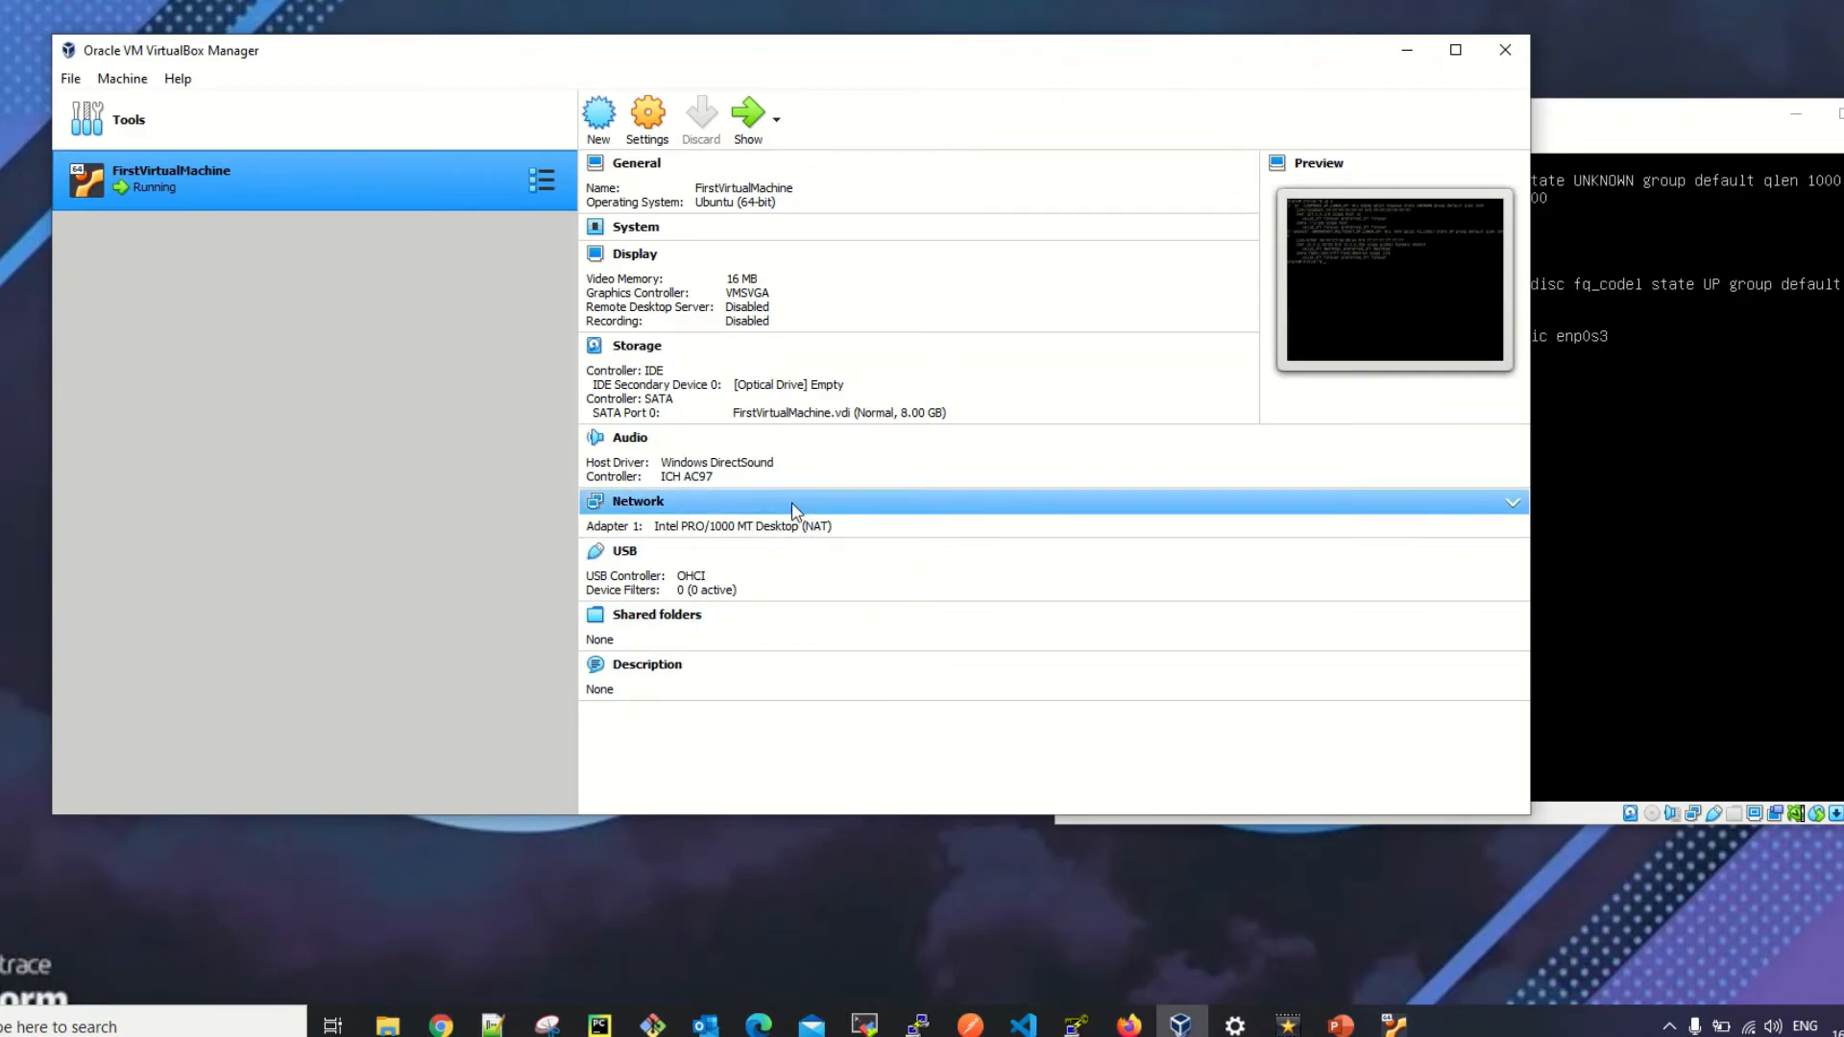
pyautogui.click(824, 528)
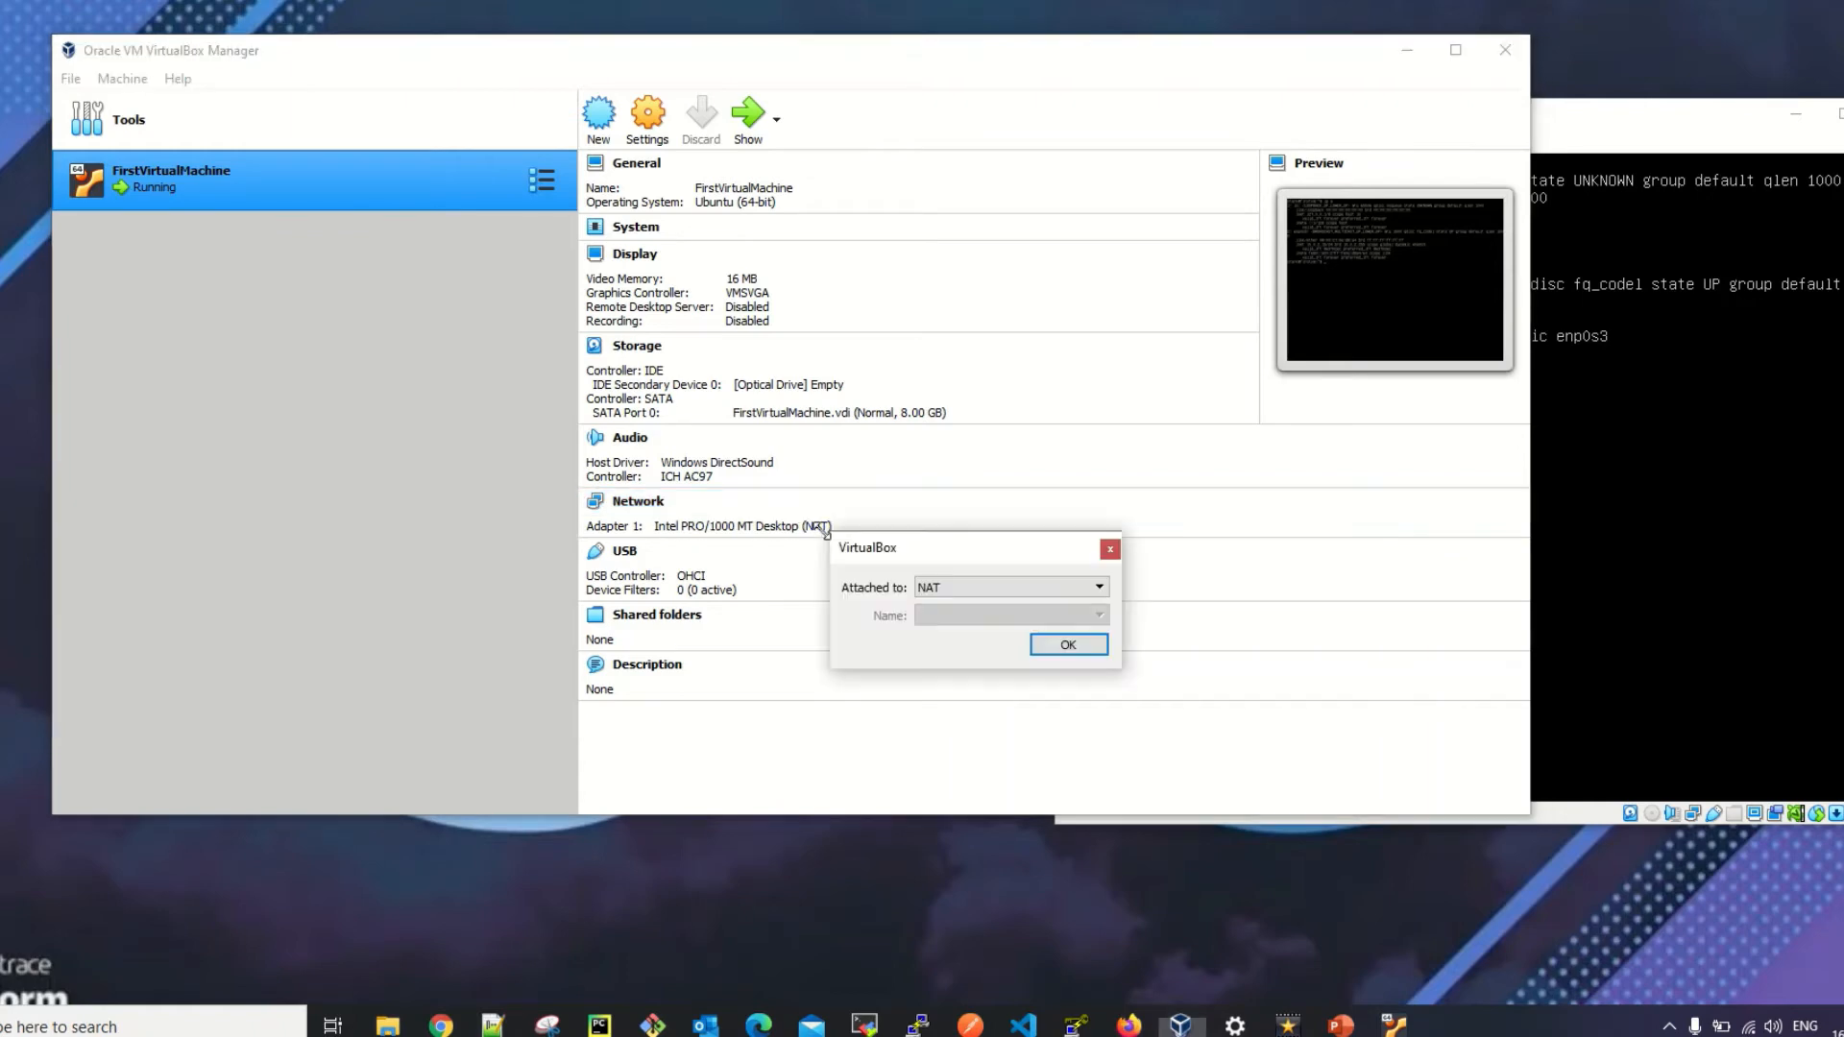
pyautogui.click(1110, 549)
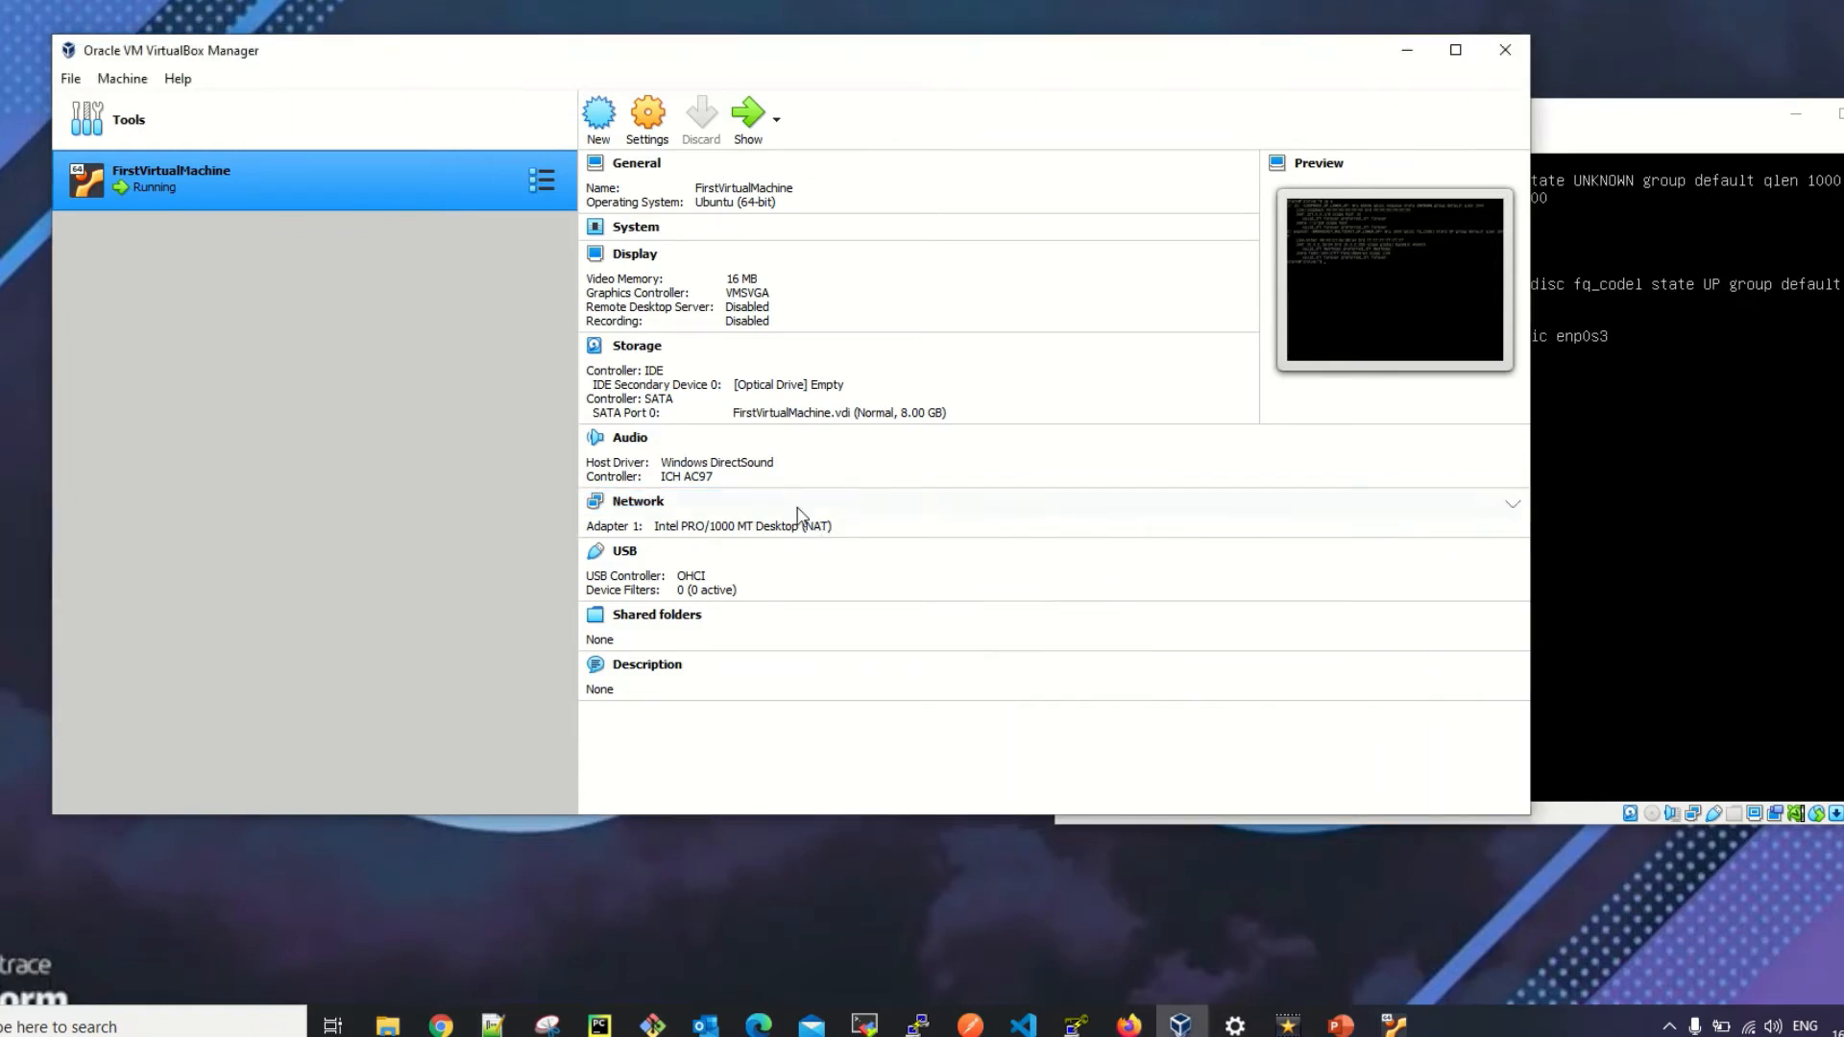
pyautogui.click(637, 502)
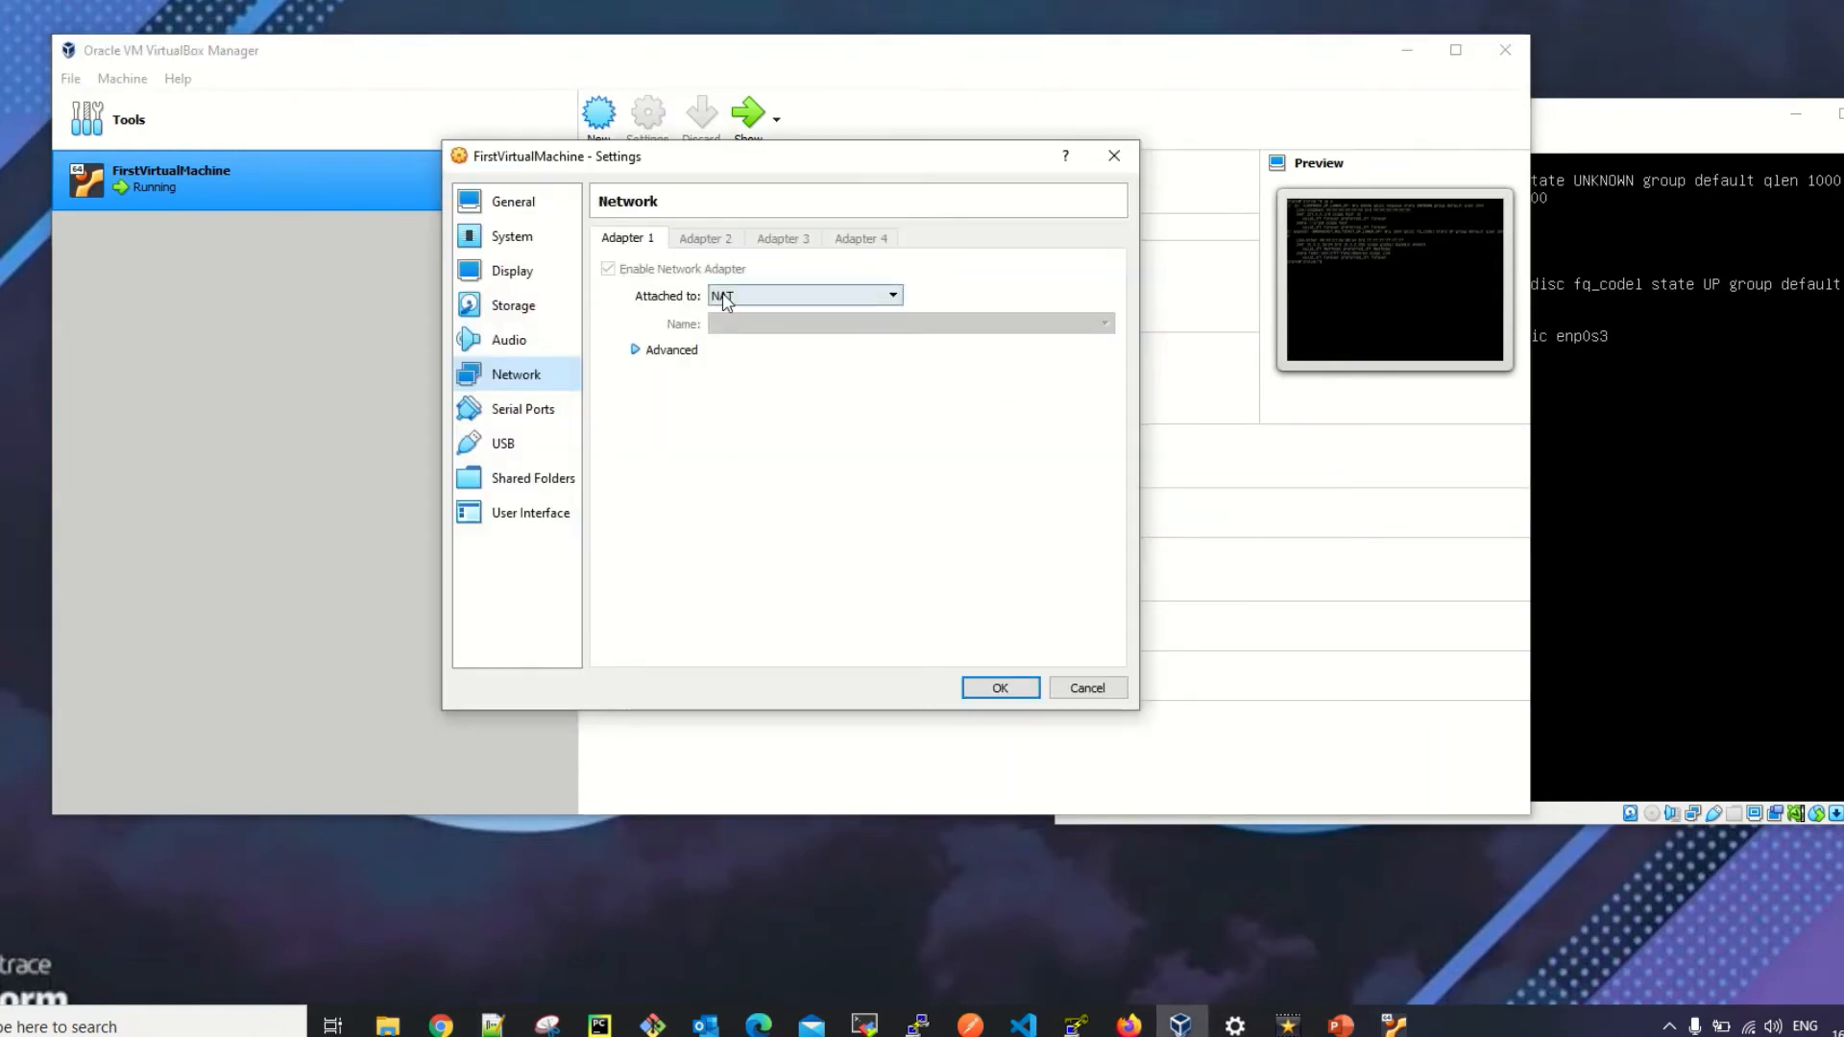
pyautogui.click(758, 302)
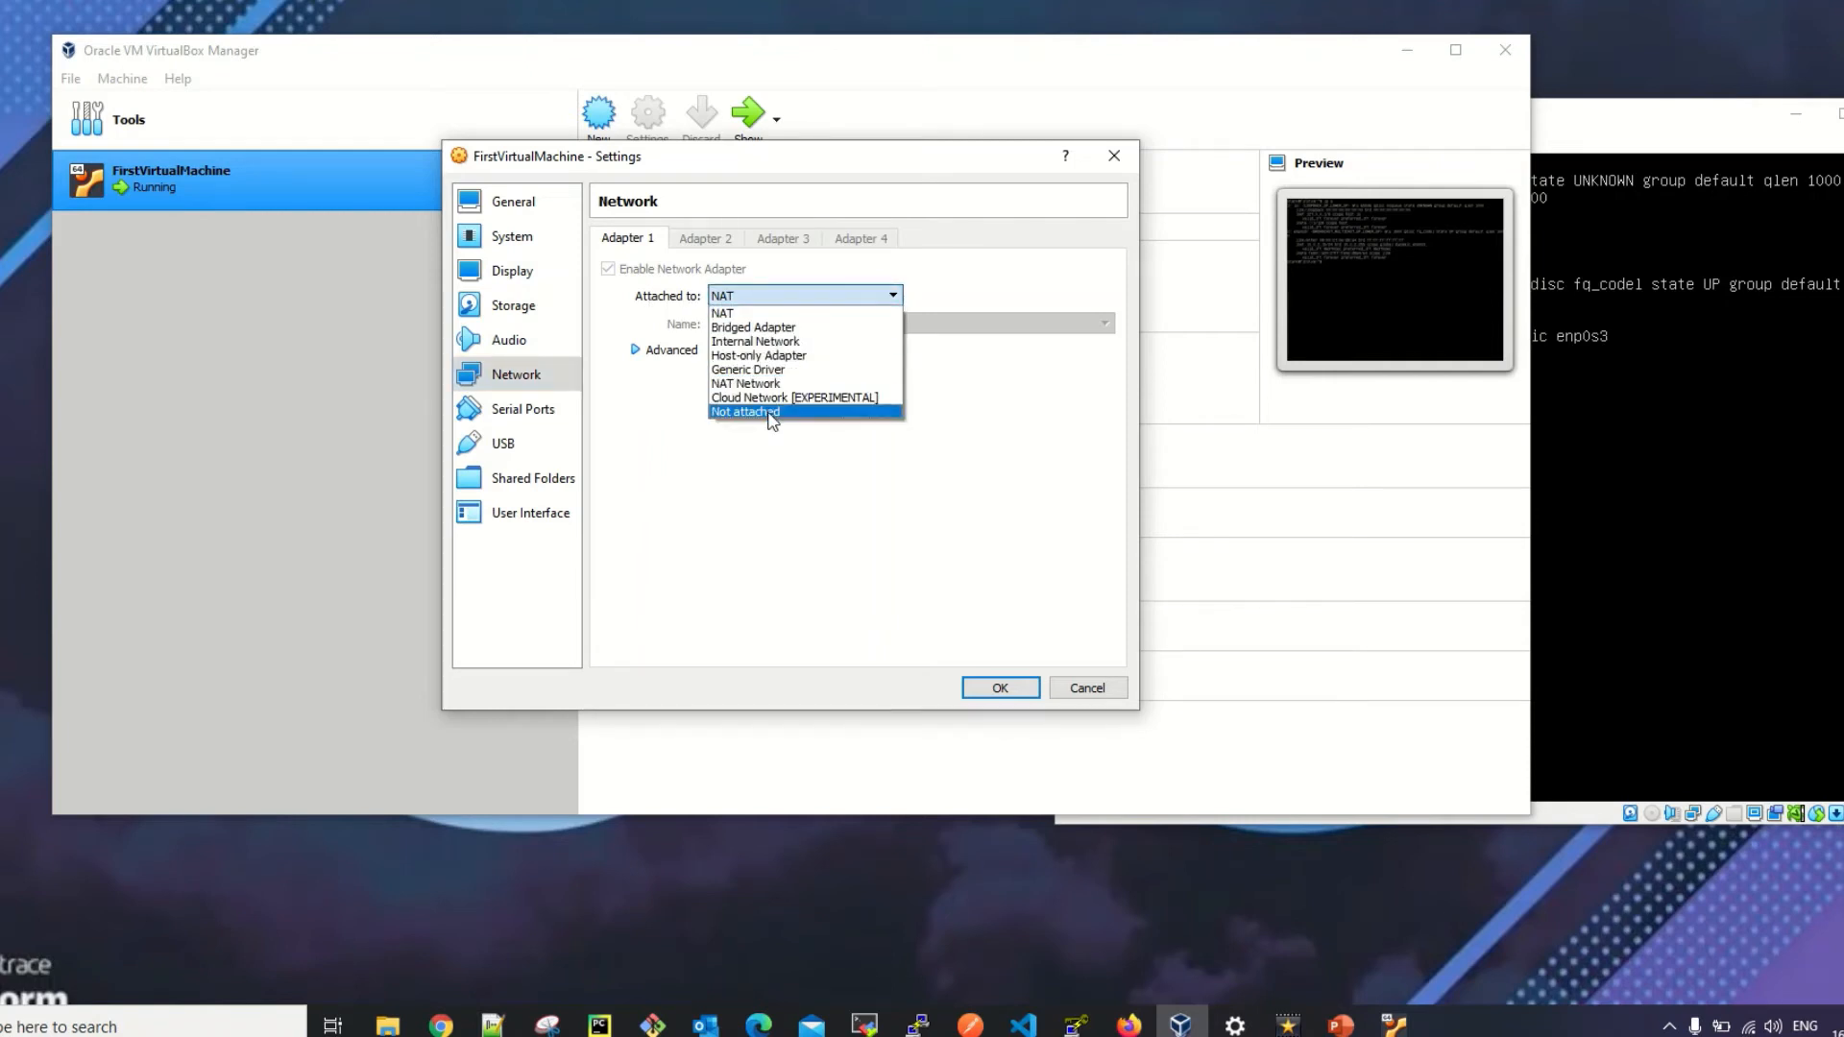
pyautogui.click(780, 328)
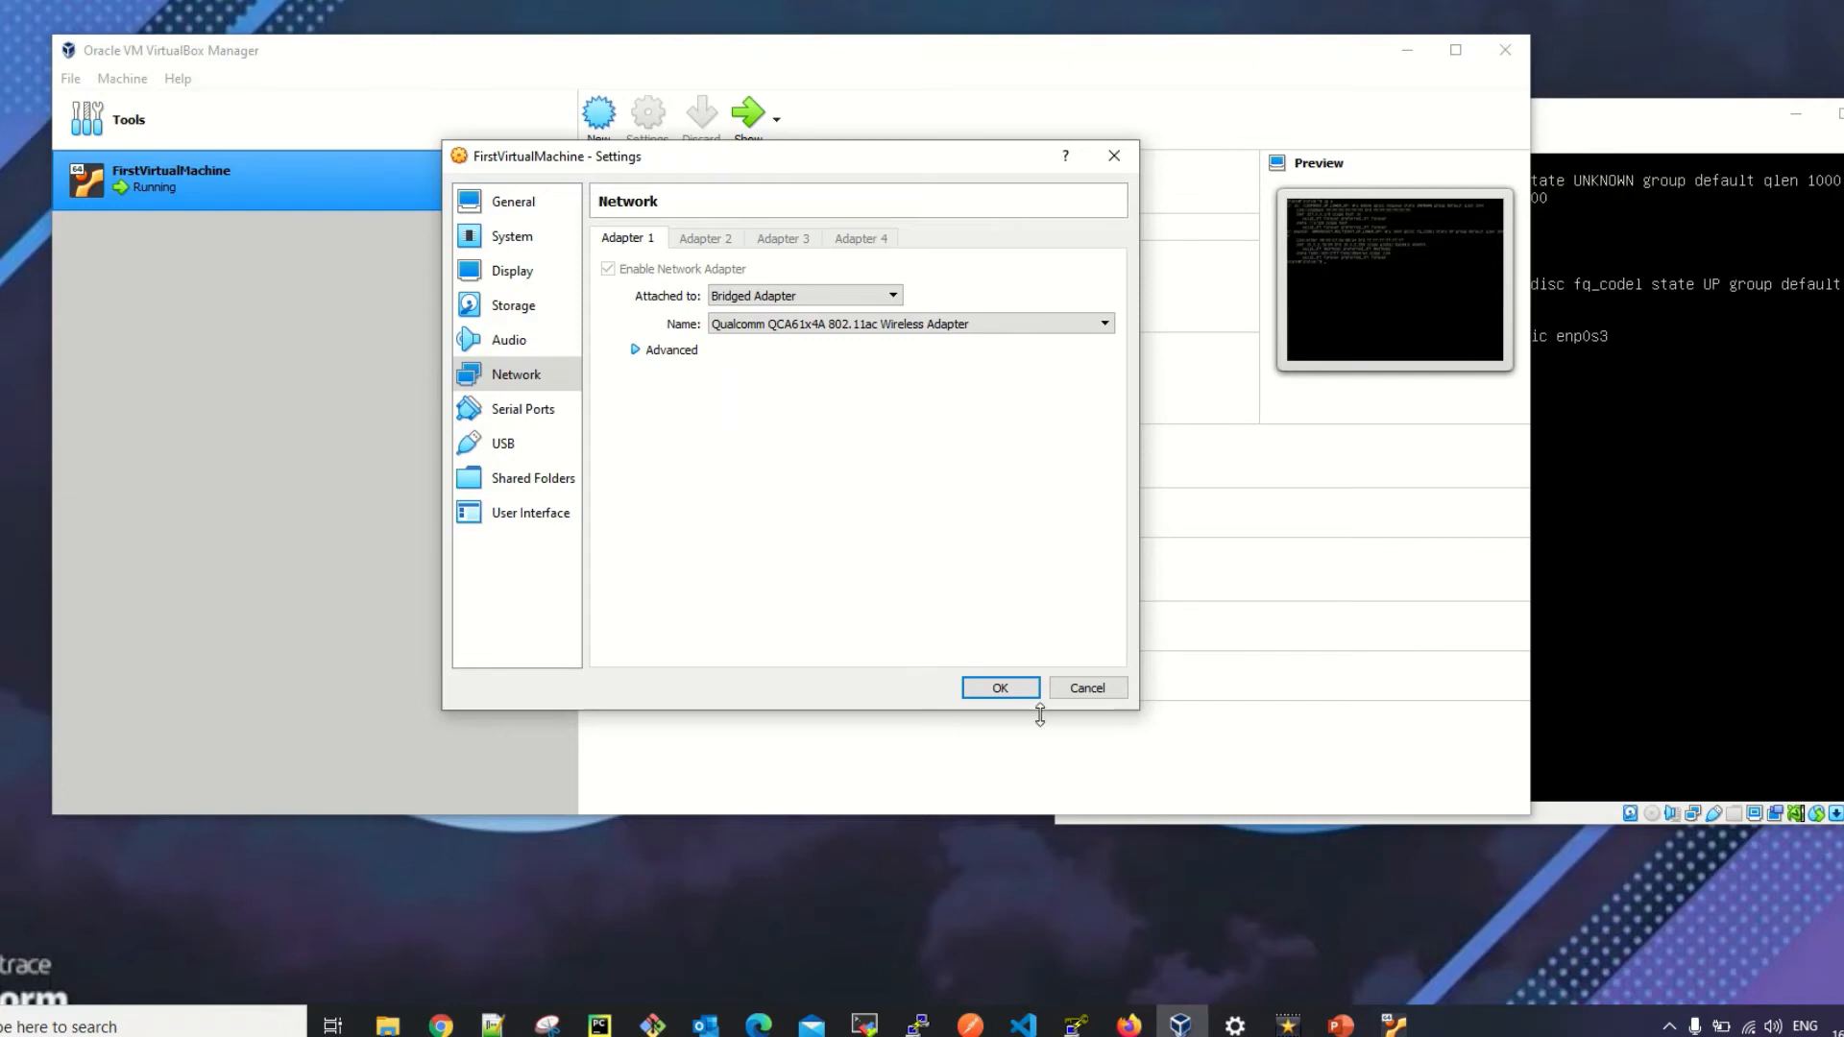
pyautogui.click(1000, 688)
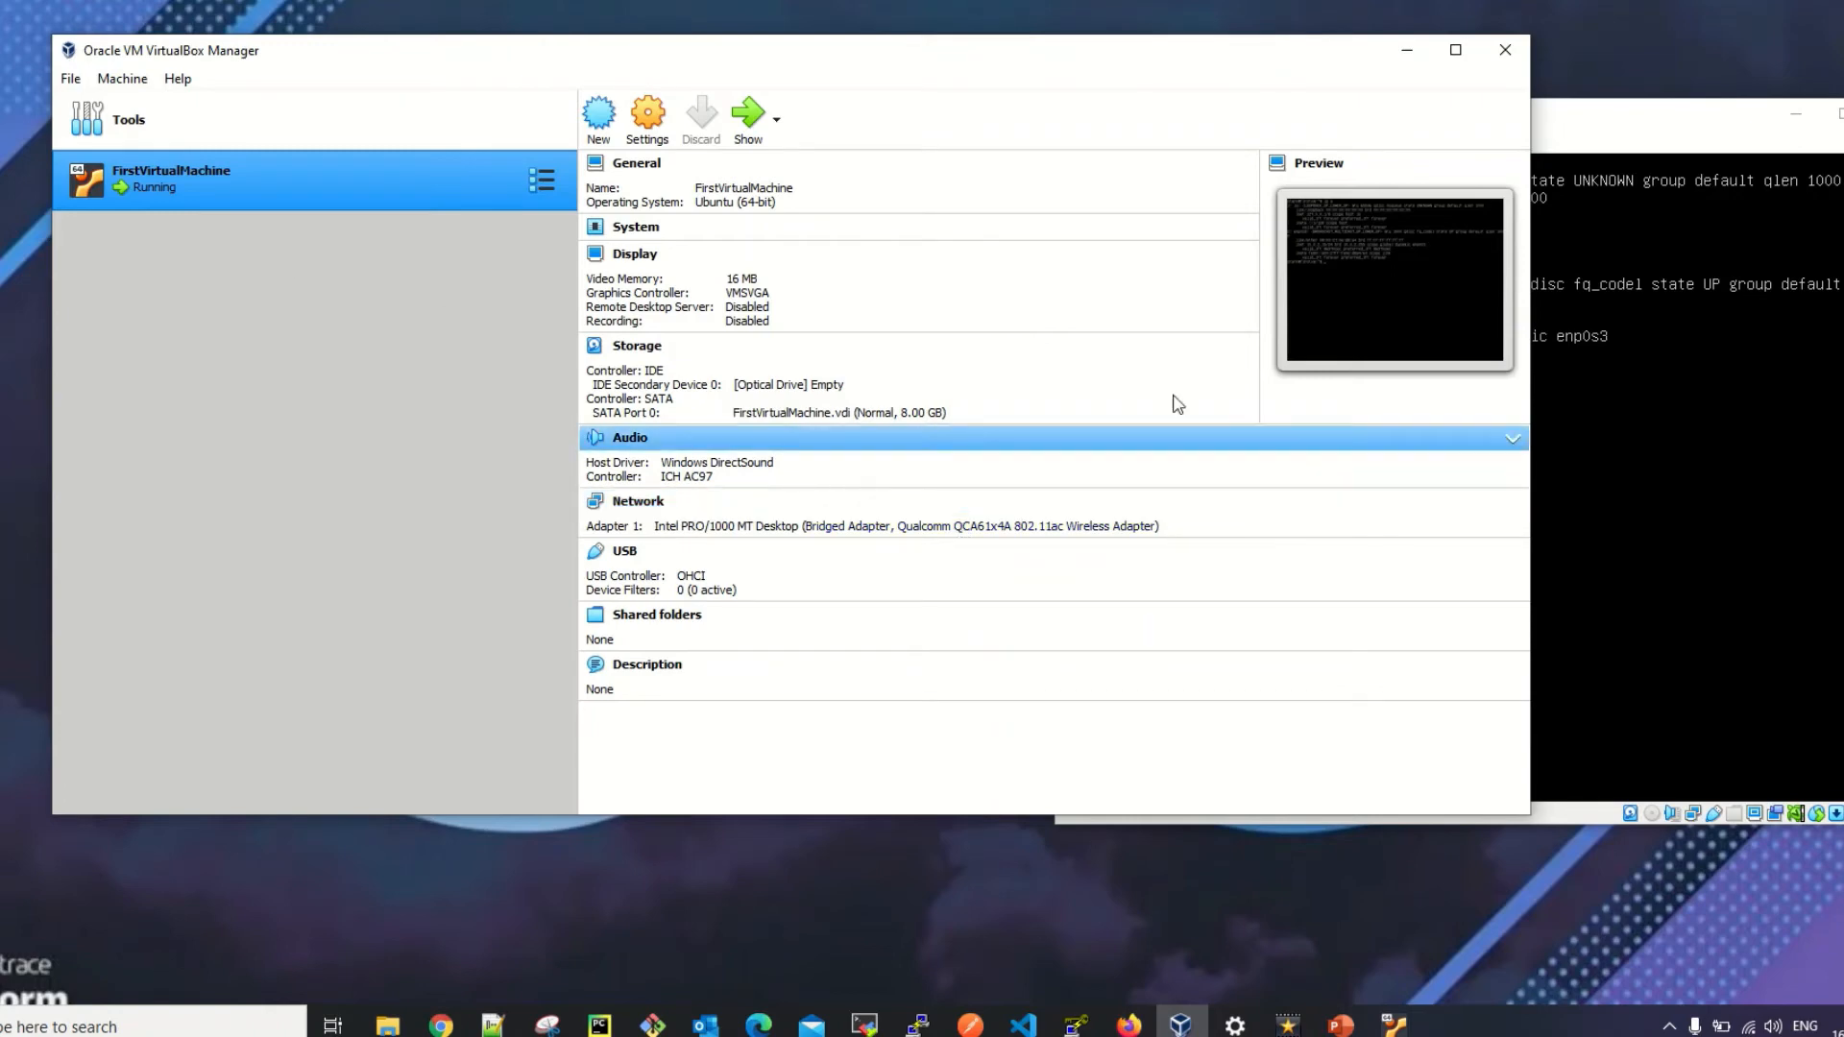
# Return to the virtual machine's console and run ip a again to read the address of the bridged adapter
pyautogui.moveTo(1574, 119); pyautogui.dragTo(1262, 102)
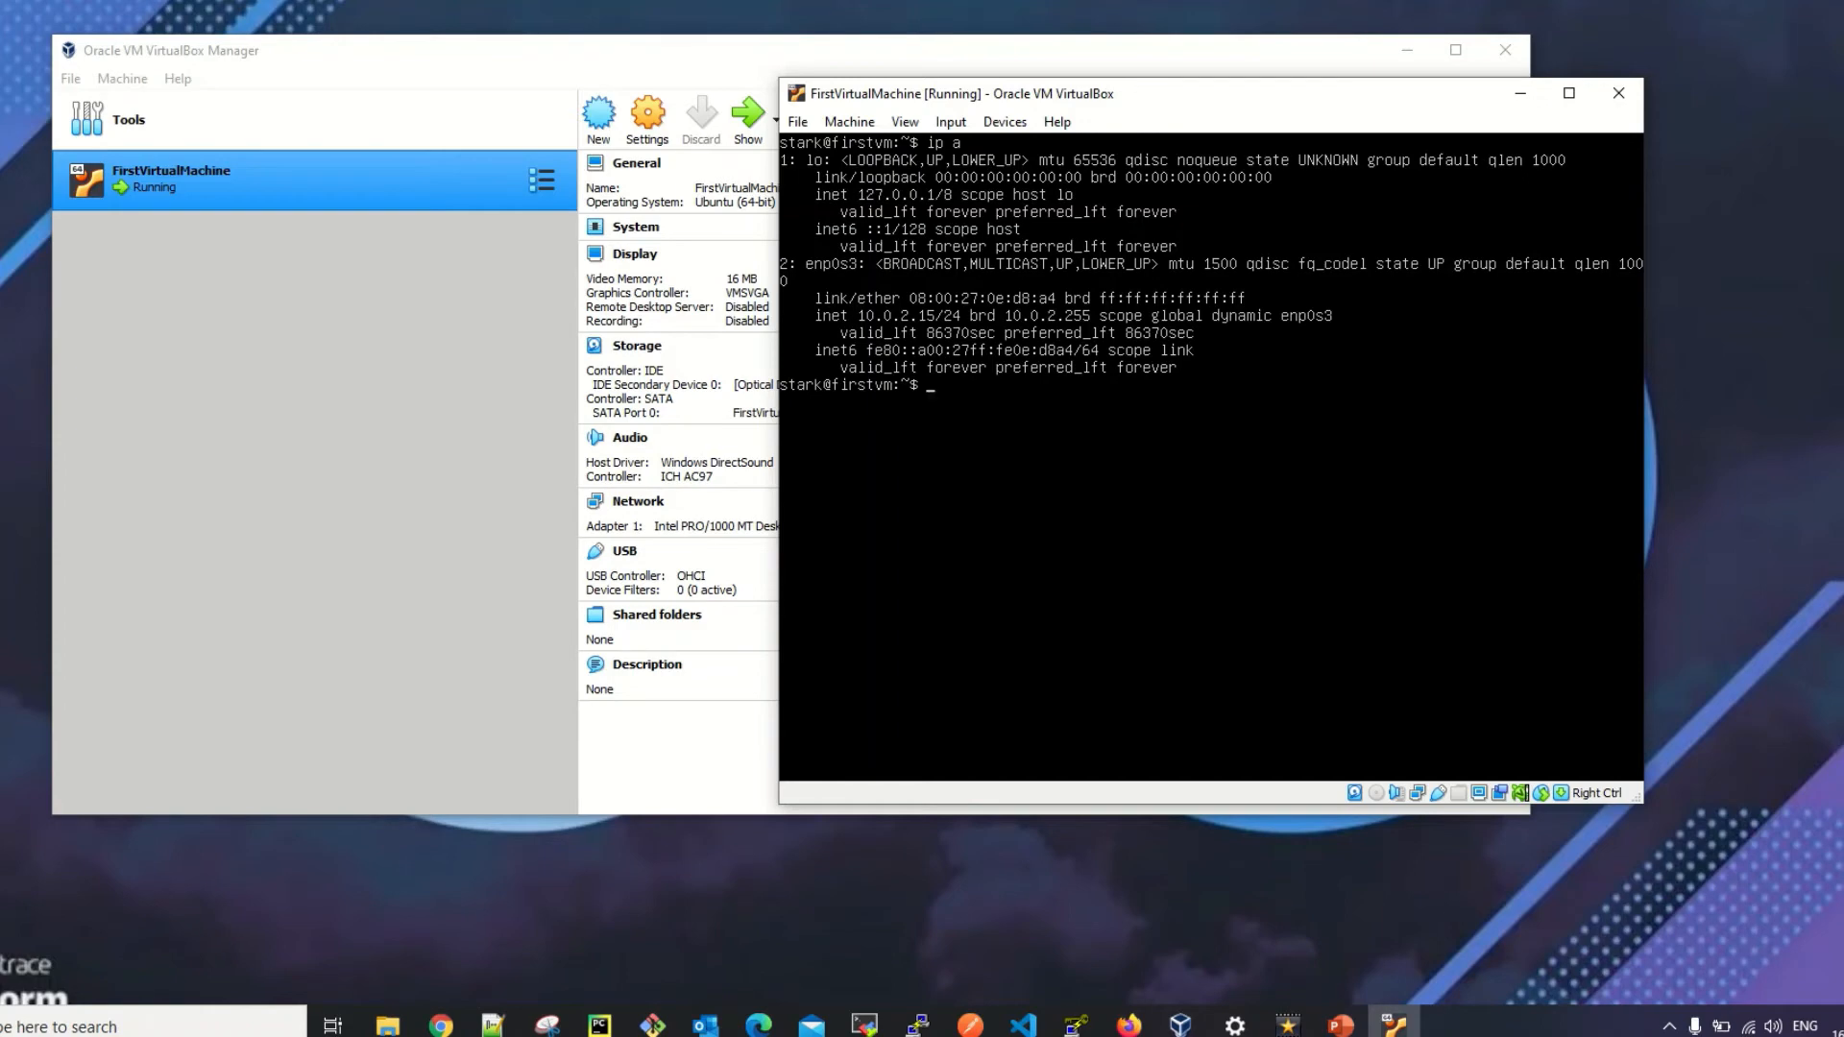
pyautogui.write('ip a')
pyautogui.press('Return')
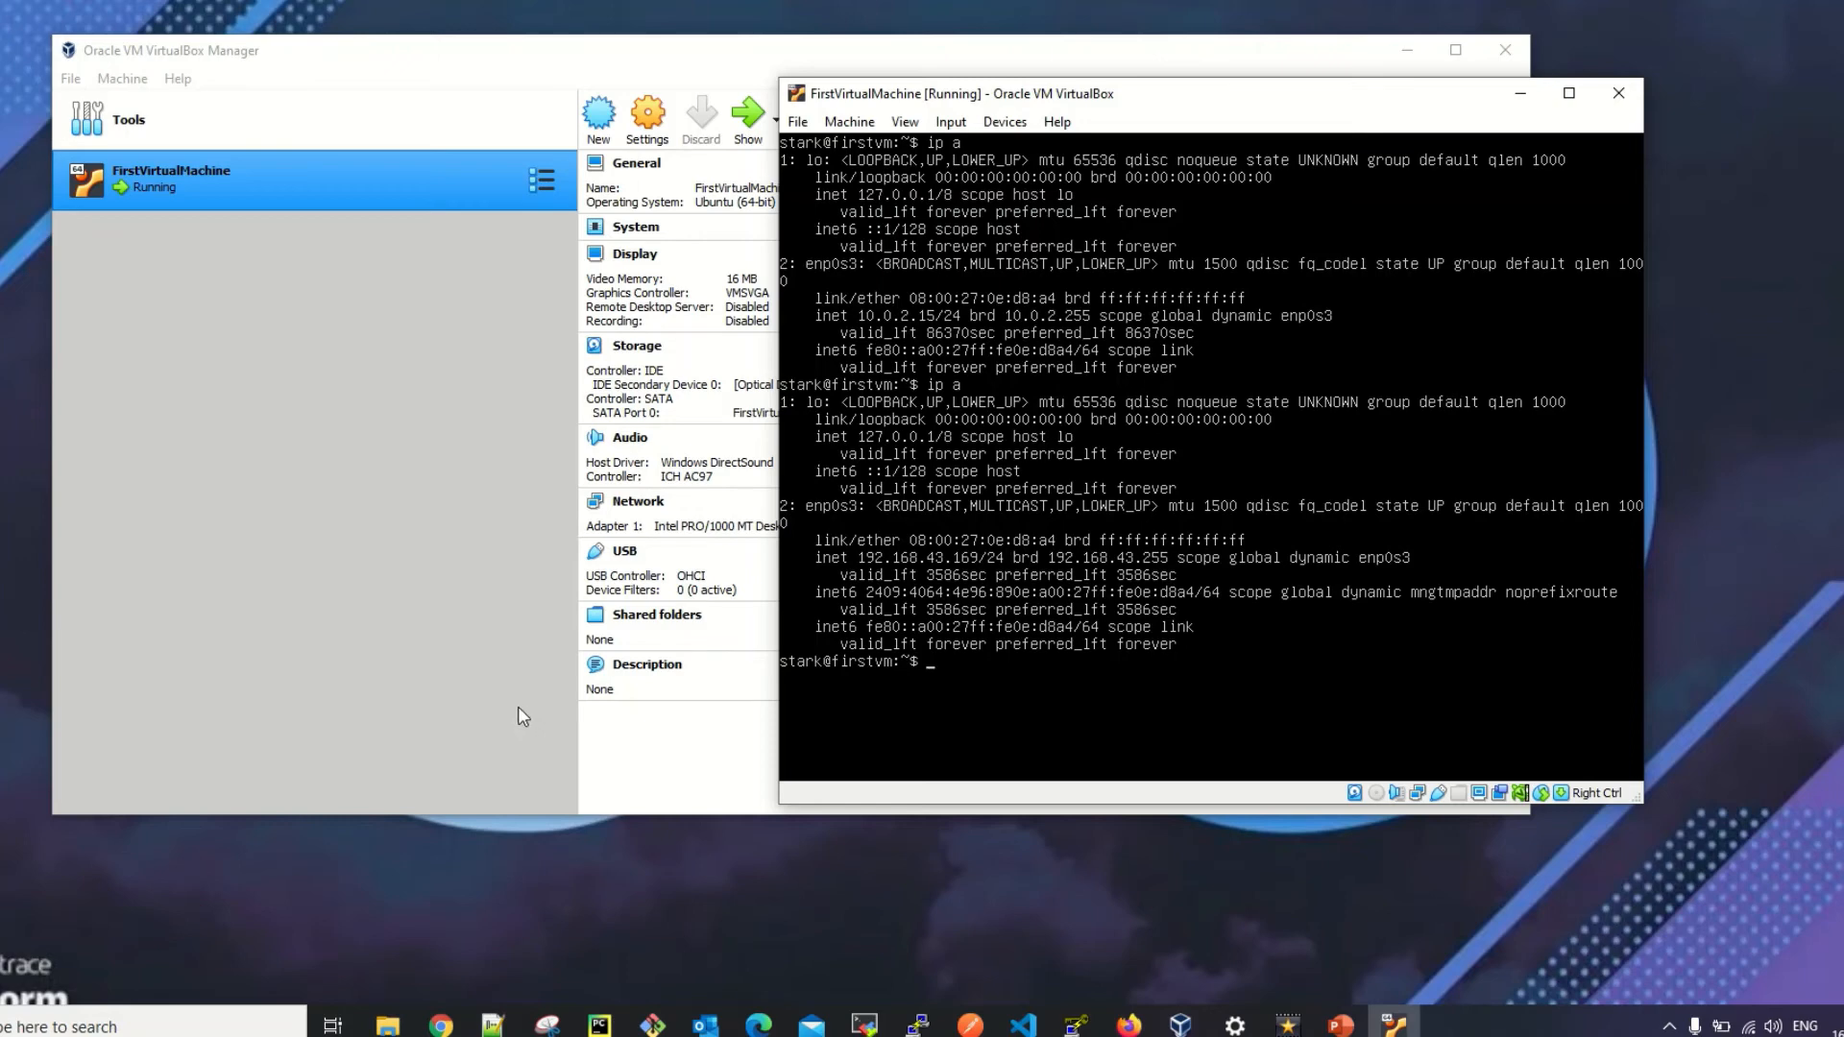
# Switch to PuTTY, open an SSH session to 192.168.43.169 on port 22, and place its window beside the virtual machine's console
pyautogui.click(915, 1027)
pyautogui.moveTo(853, 234); pyautogui.dragTo(194, 193)
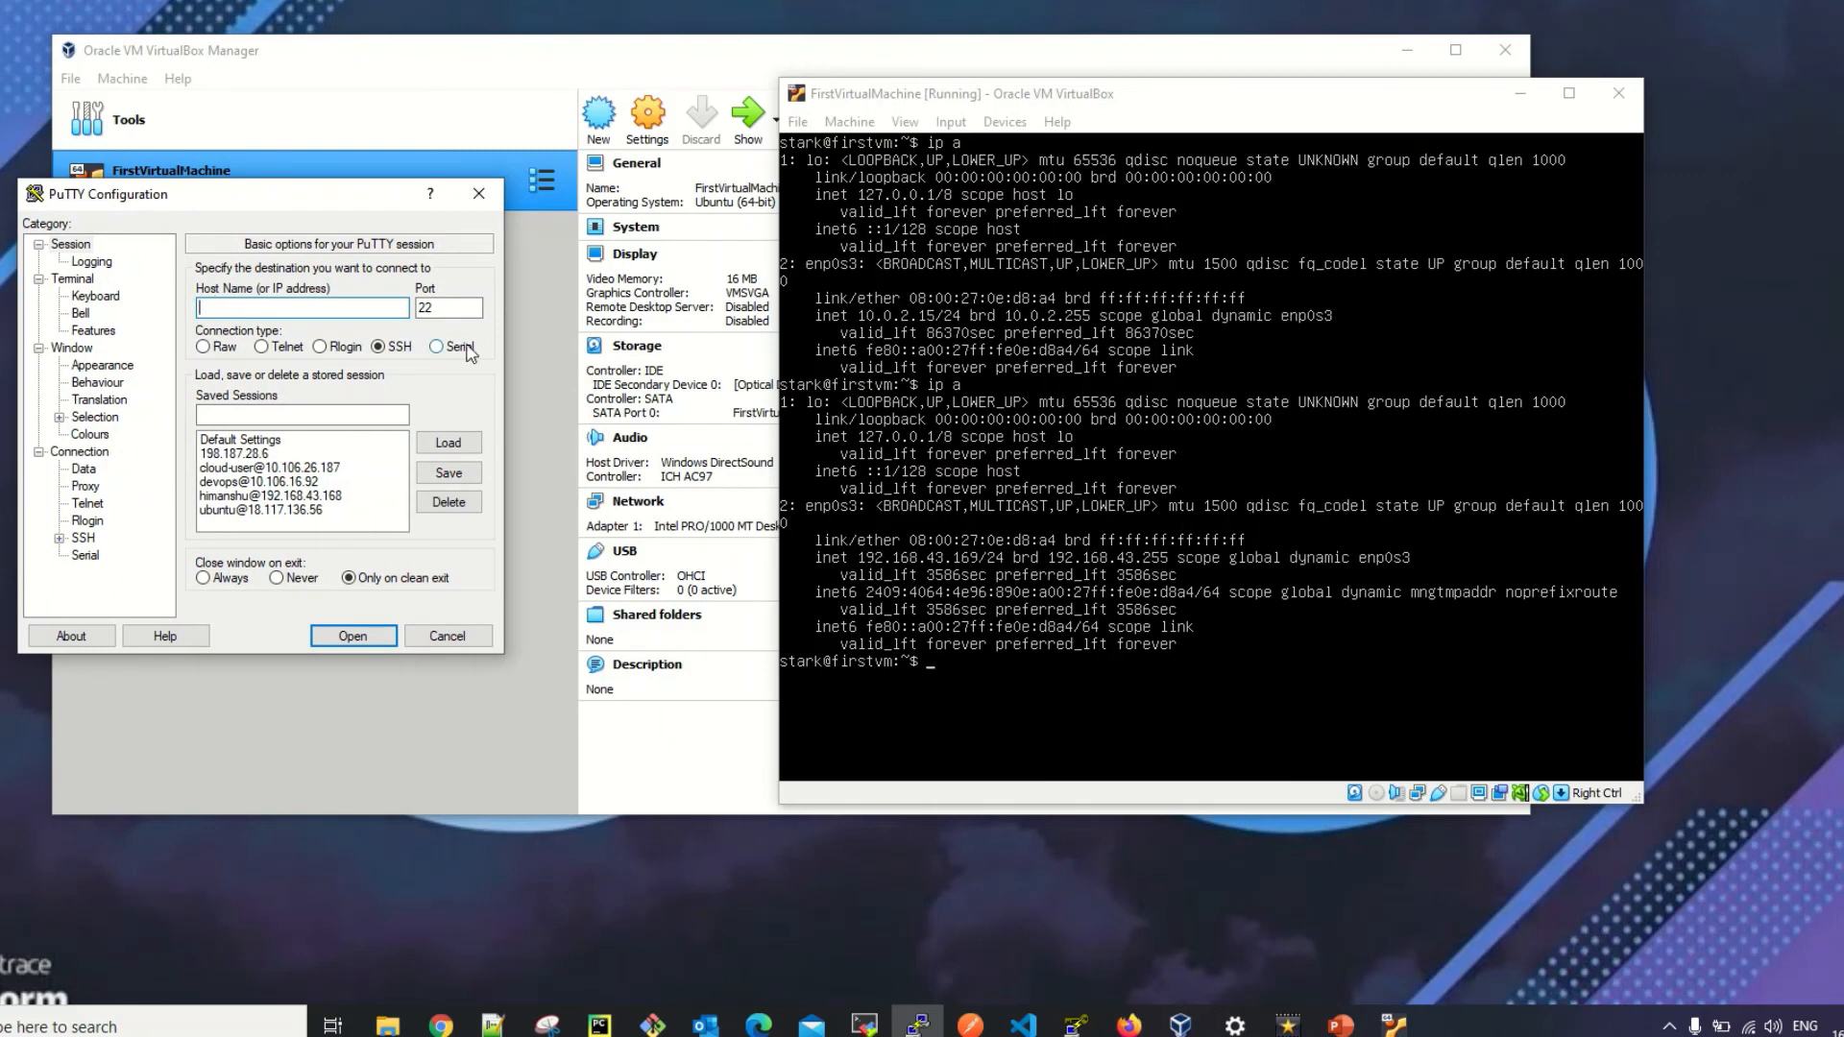
pyautogui.write('192.168.43.169')
pyautogui.click(352, 637)
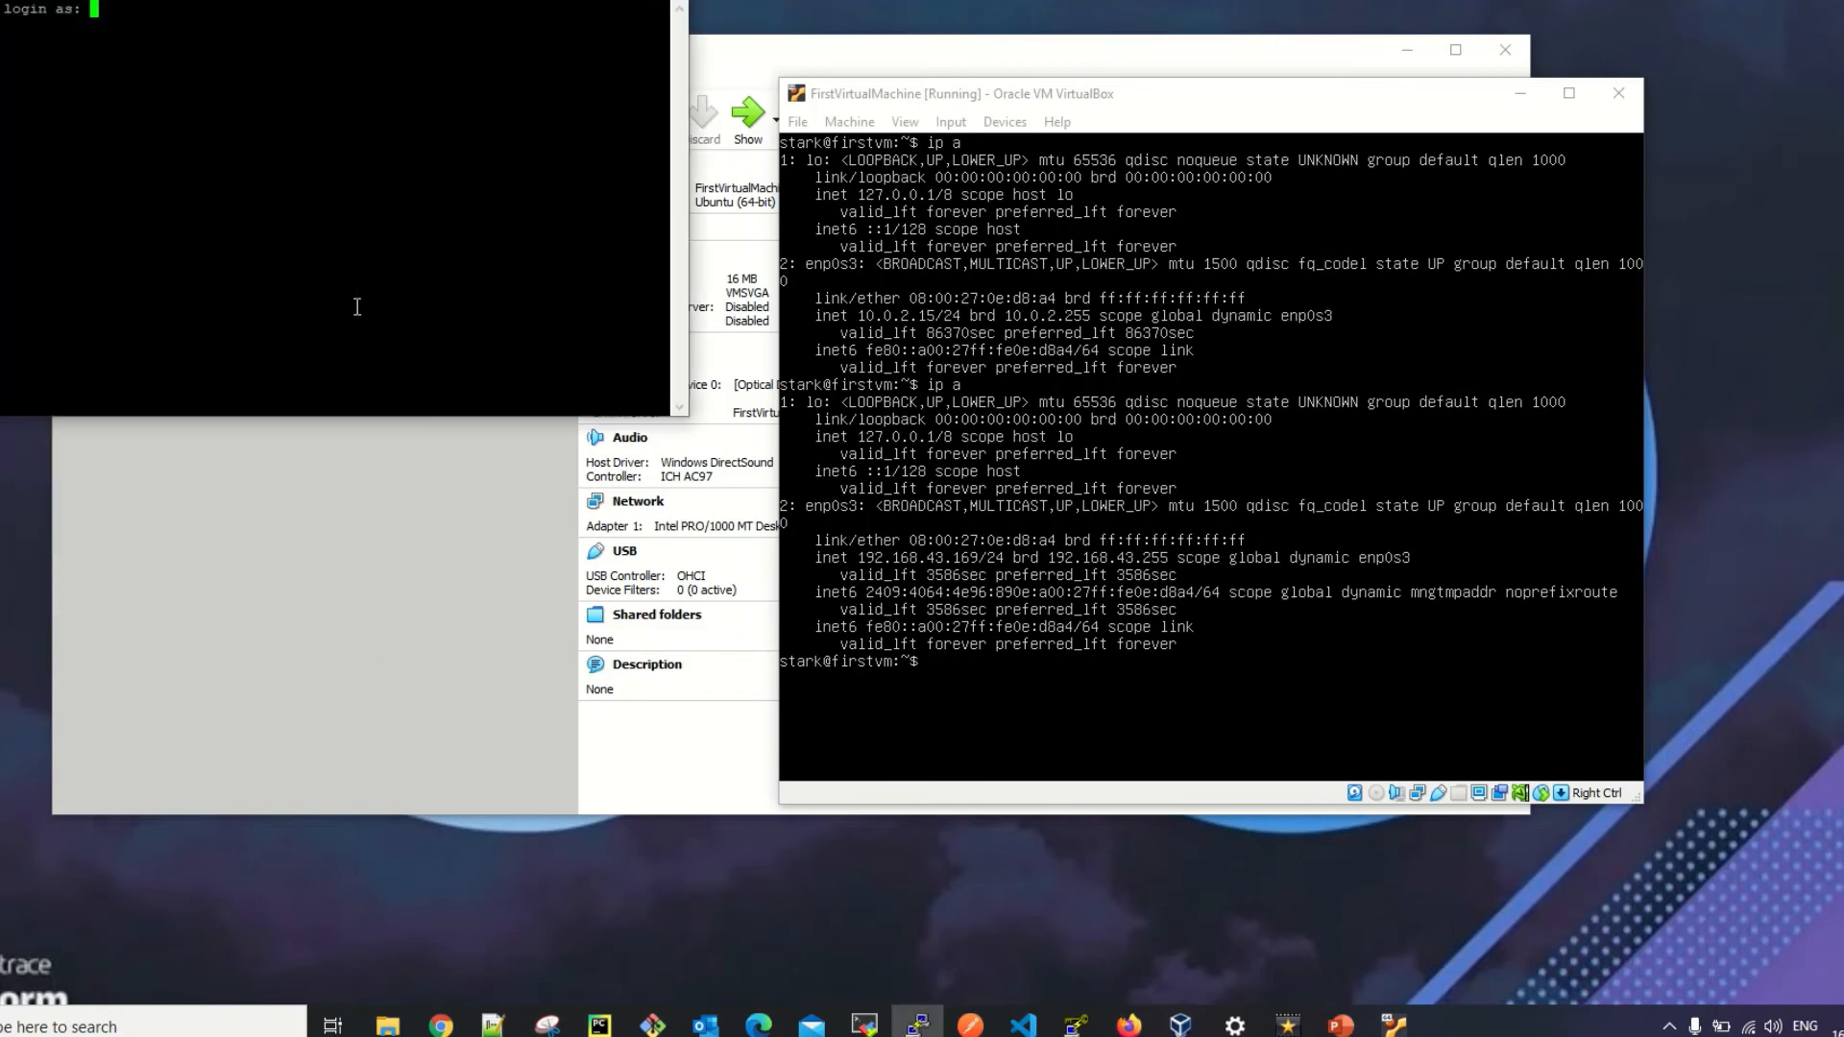
pyautogui.moveTo(351, 3); pyautogui.dragTo(470, 205)
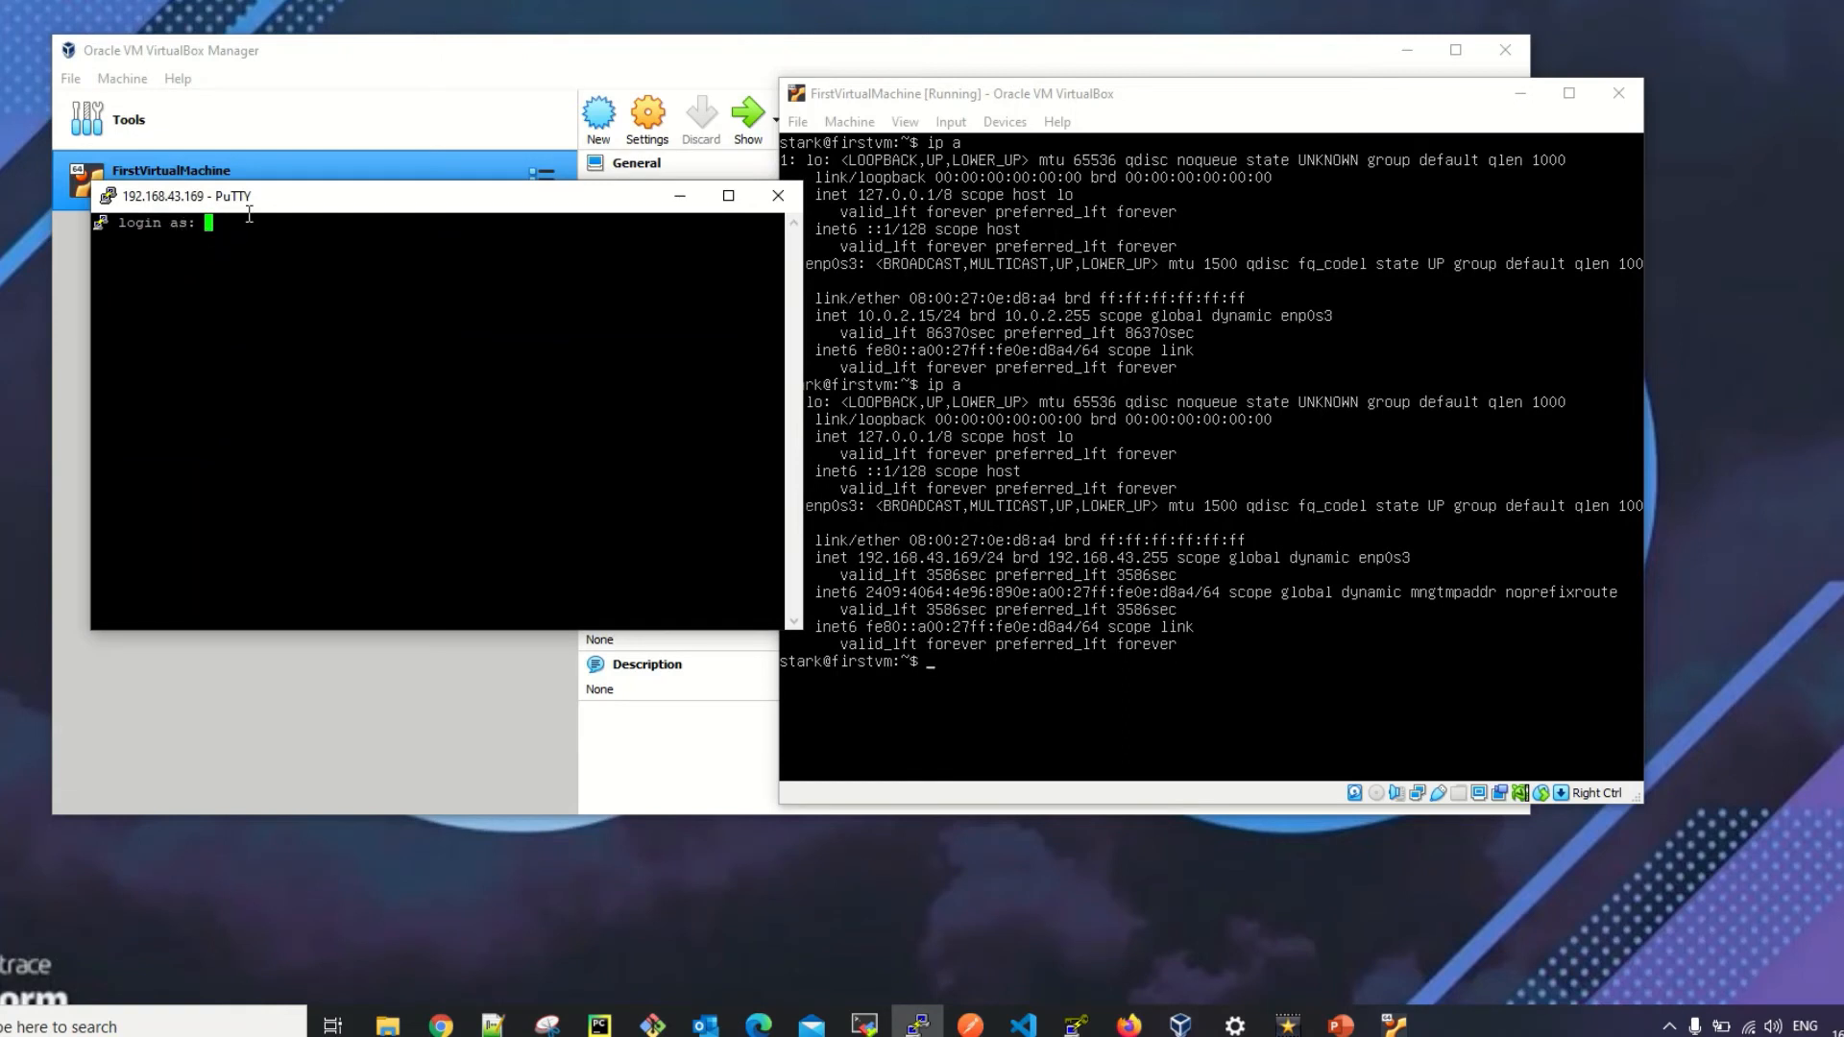
pyautogui.moveTo(345, 197); pyautogui.dragTo(271, 173)
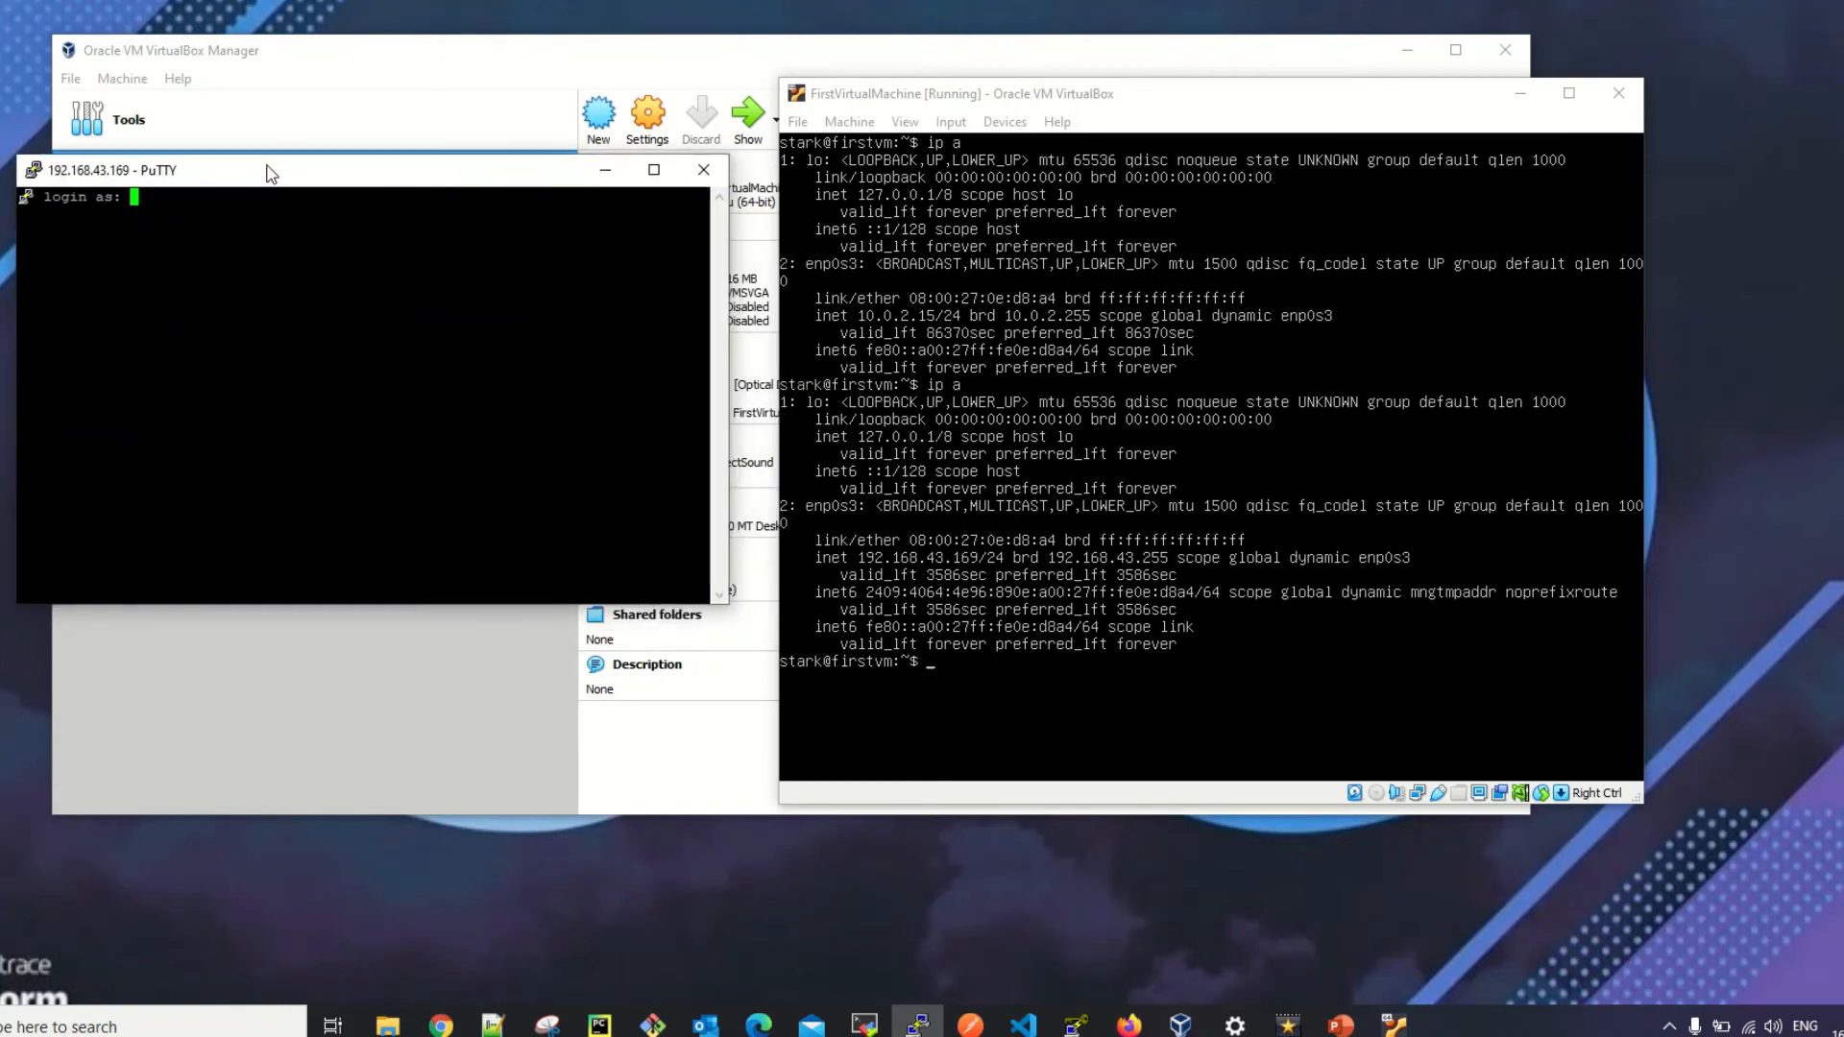
# Log in to the PuTTY session as stark, enter the account password, and enlarge the session window
pyautogui.click(926, 135)
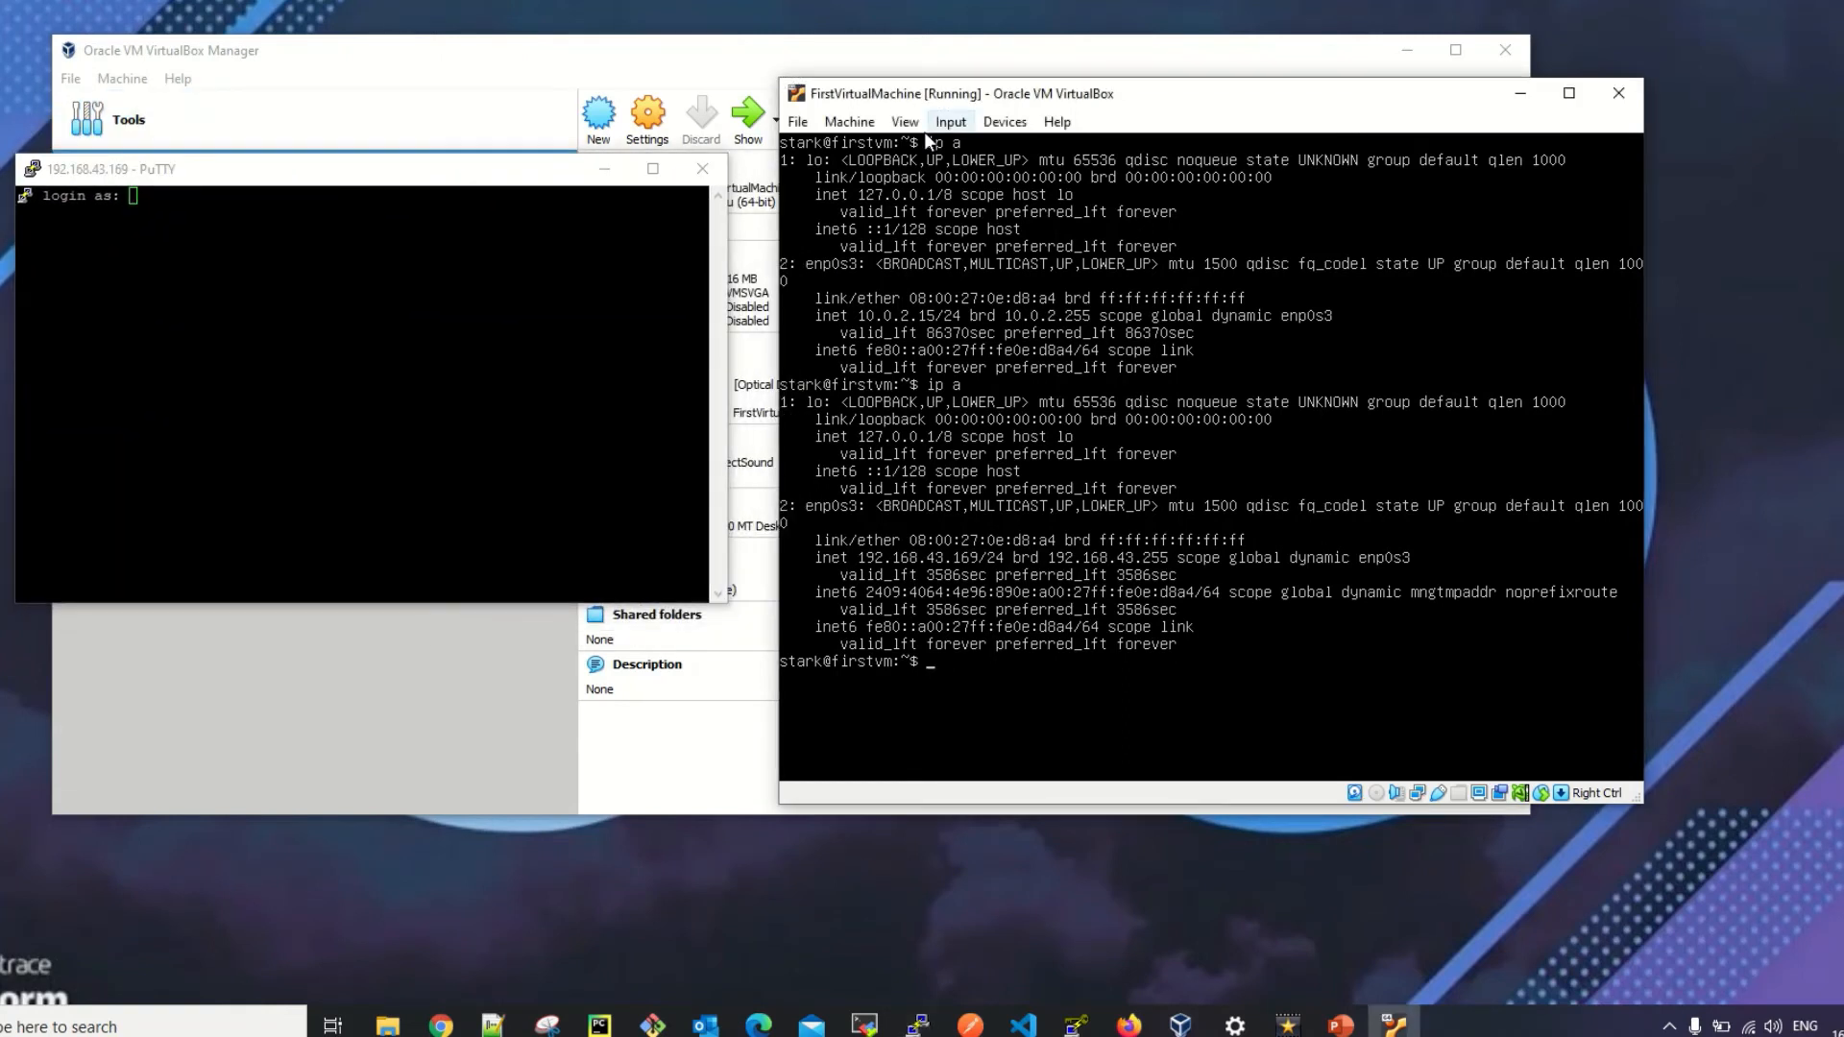
pyautogui.click(305, 173)
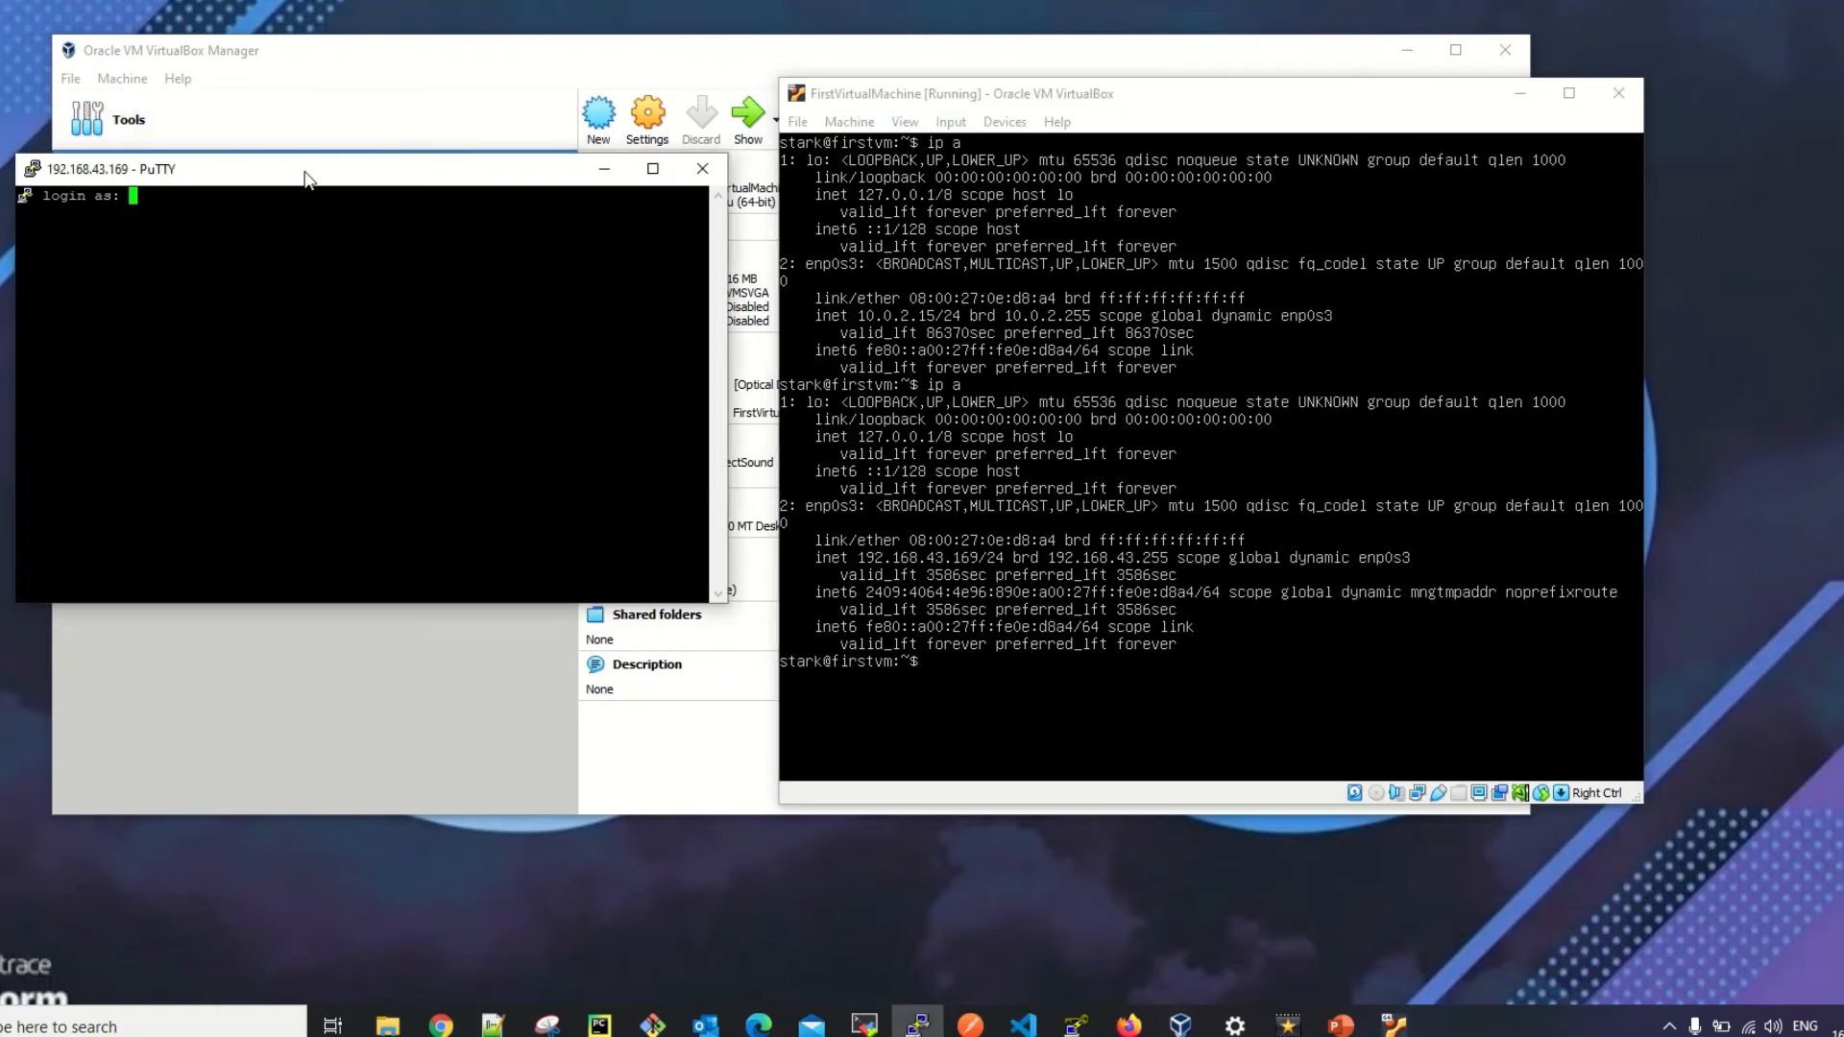
pyautogui.write('stark')
pyautogui.press('Return')
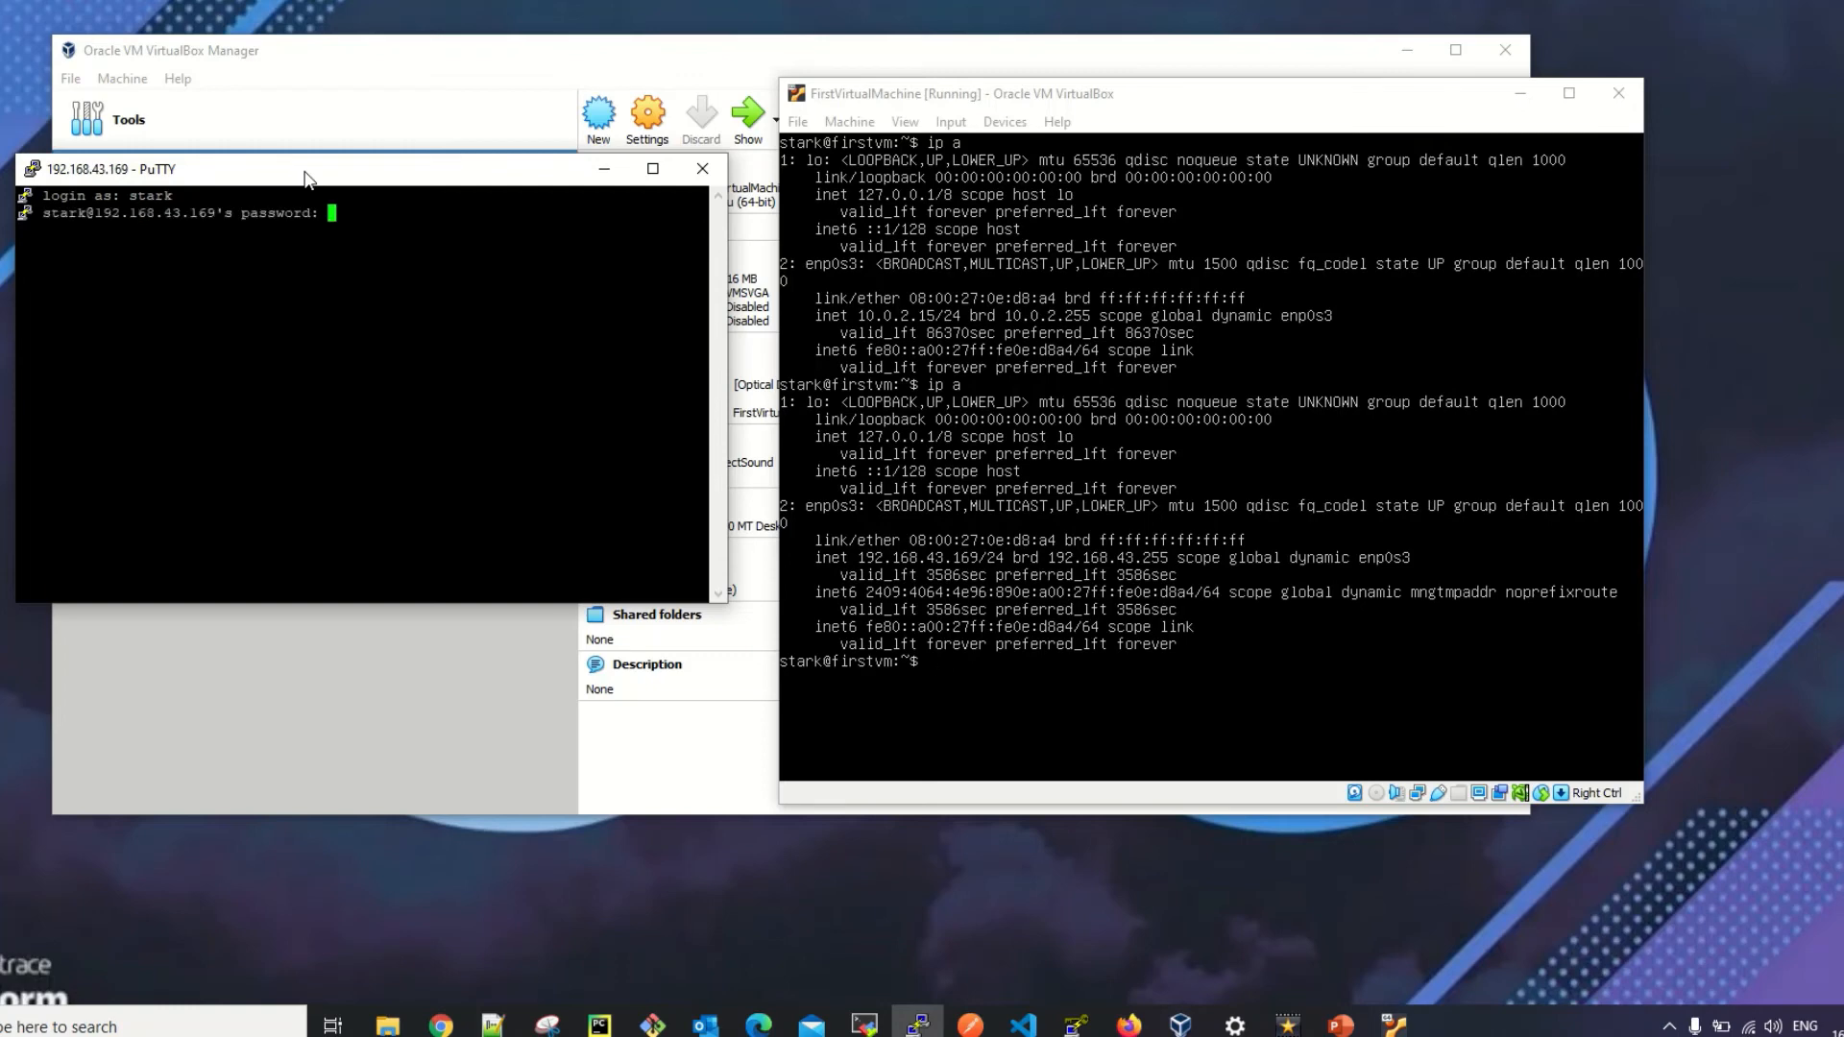
pyautogui.press('Return')
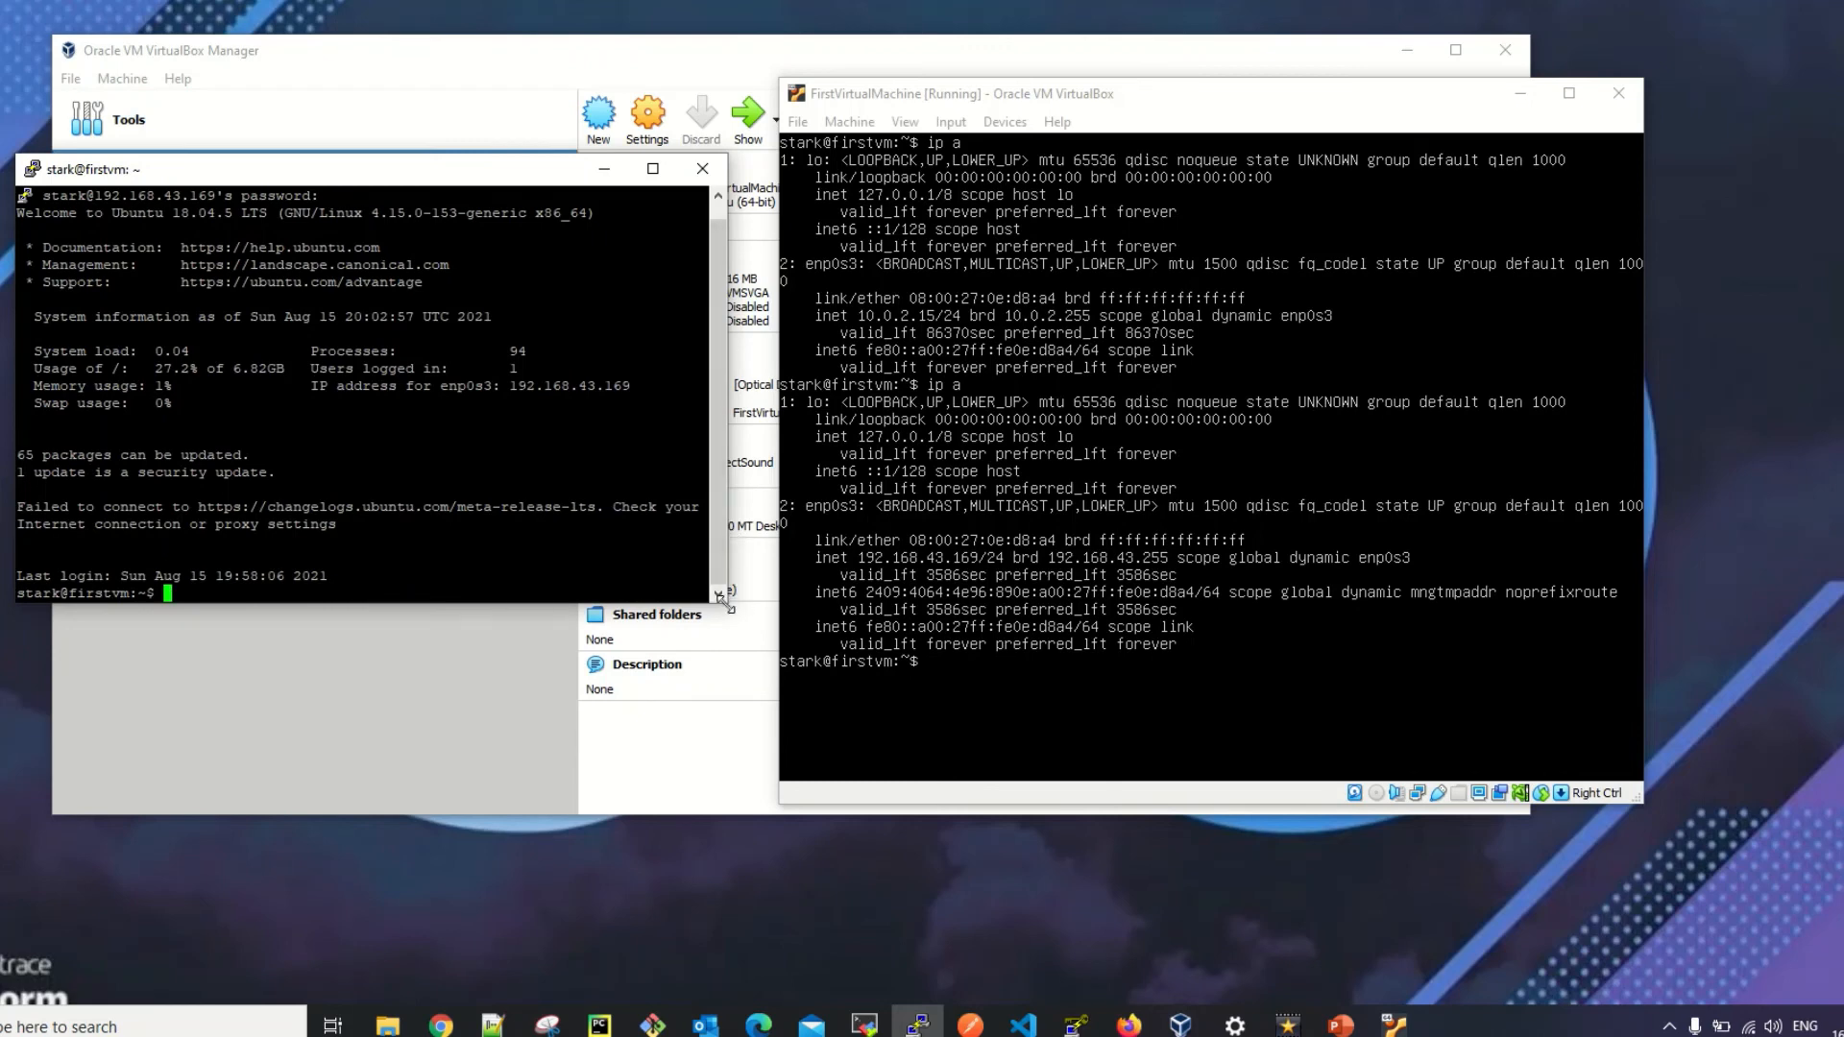
pyautogui.moveTo(727, 603); pyautogui.dragTo(961, 831)
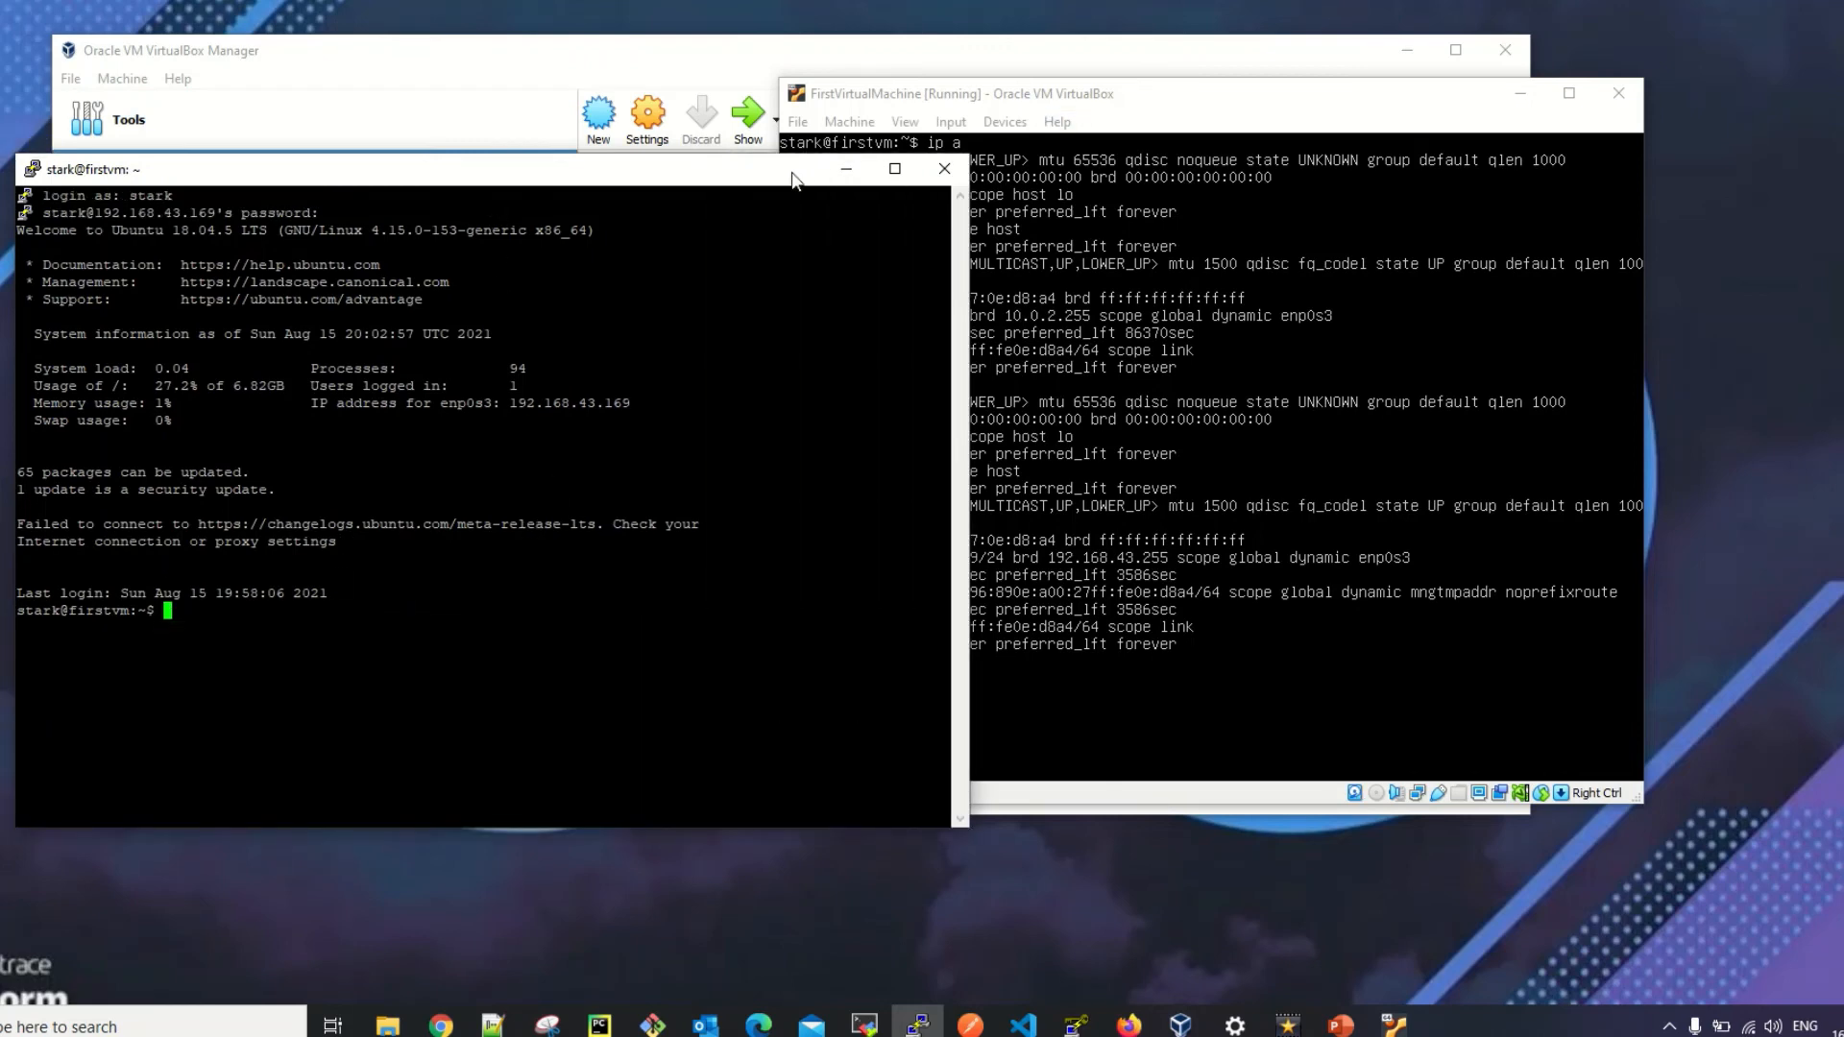
# Place the PuTTY session and the virtual machine's console side by side, and run whoami in the PuTTY session
pyautogui.moveTo(790, 181); pyautogui.dragTo(711, 115)
pyautogui.moveTo(960, 93); pyautogui.dragTo(1179, 89)
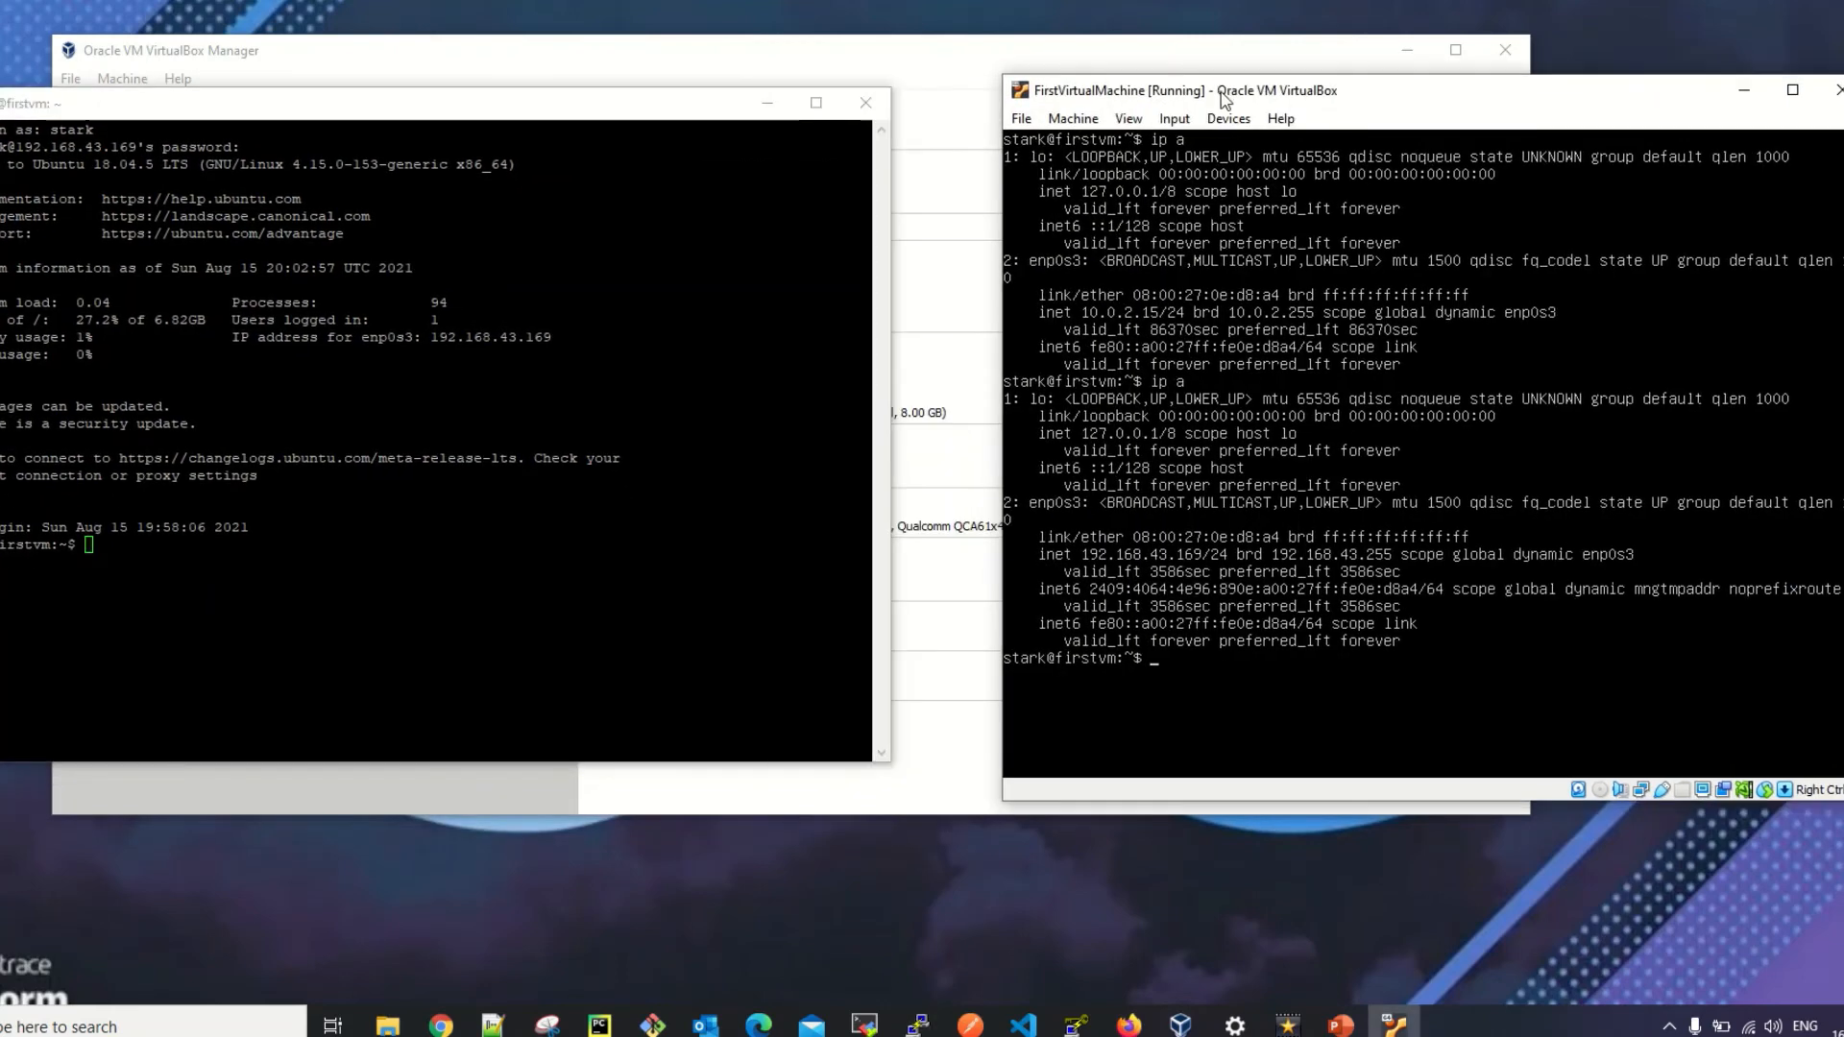
pyautogui.click(504, 556)
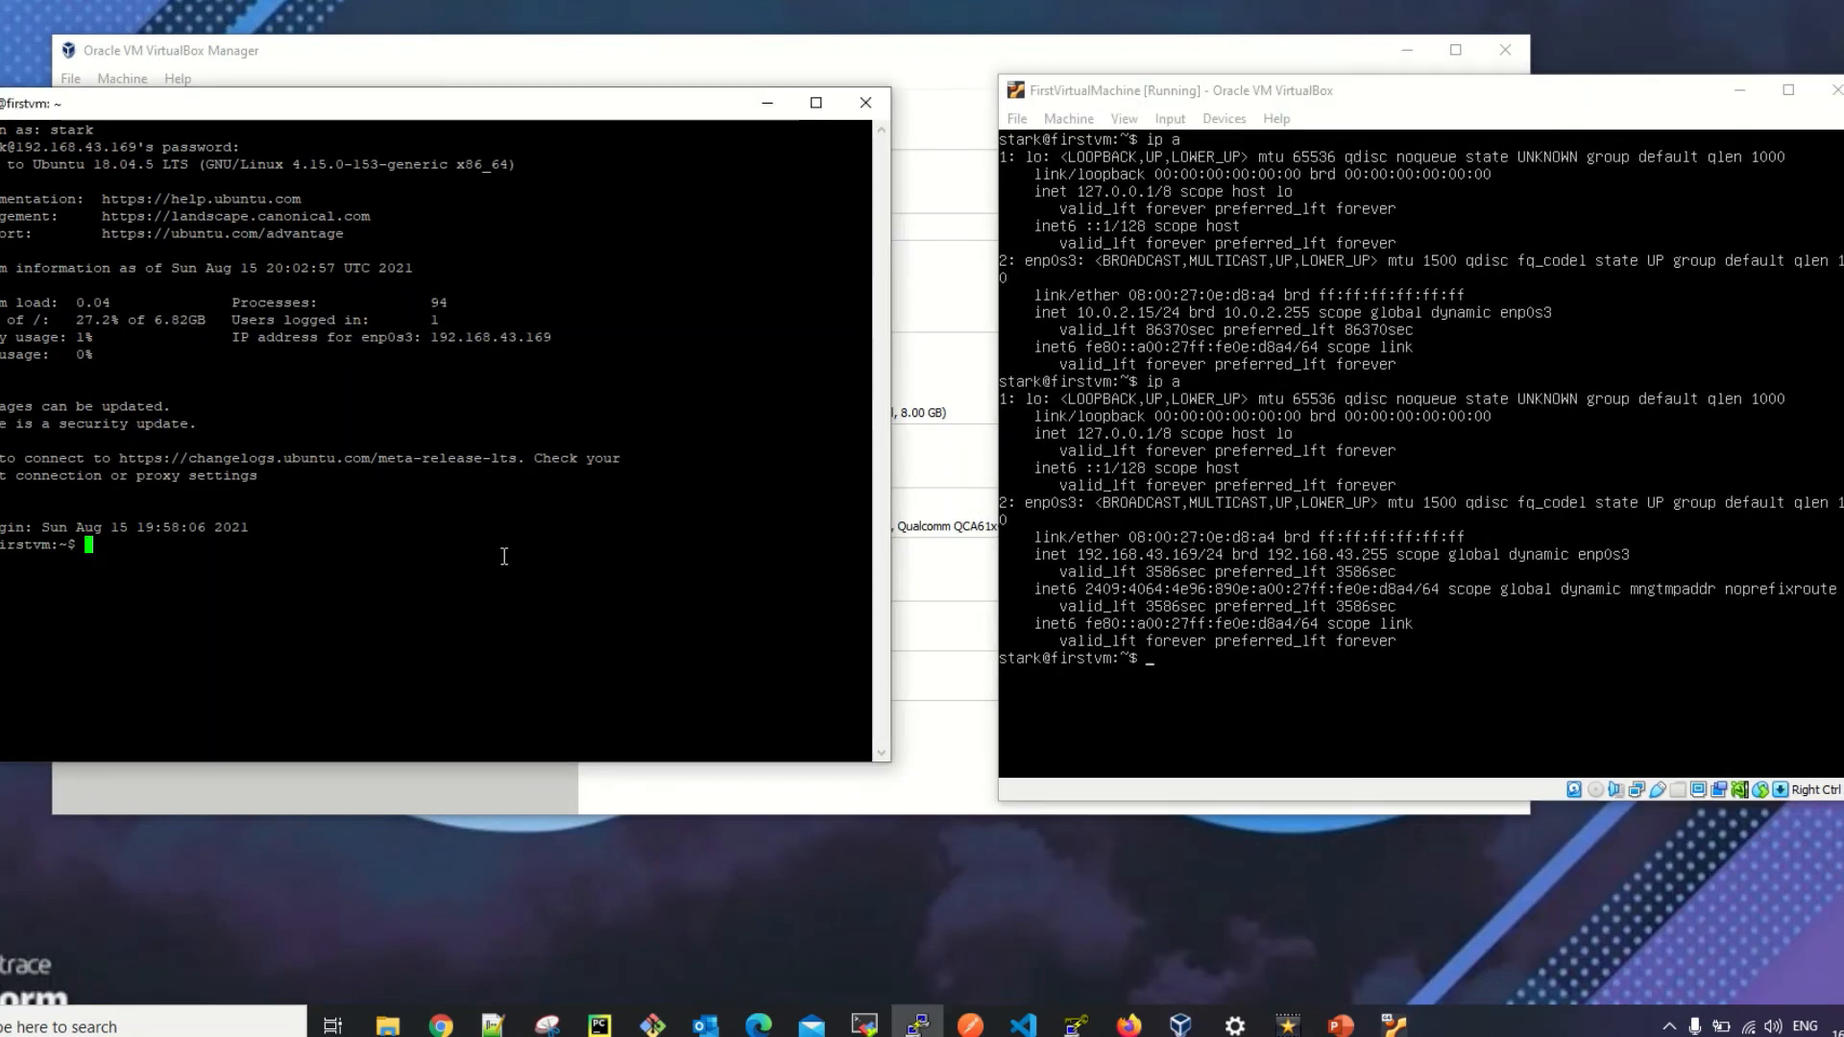
pyautogui.write('who')
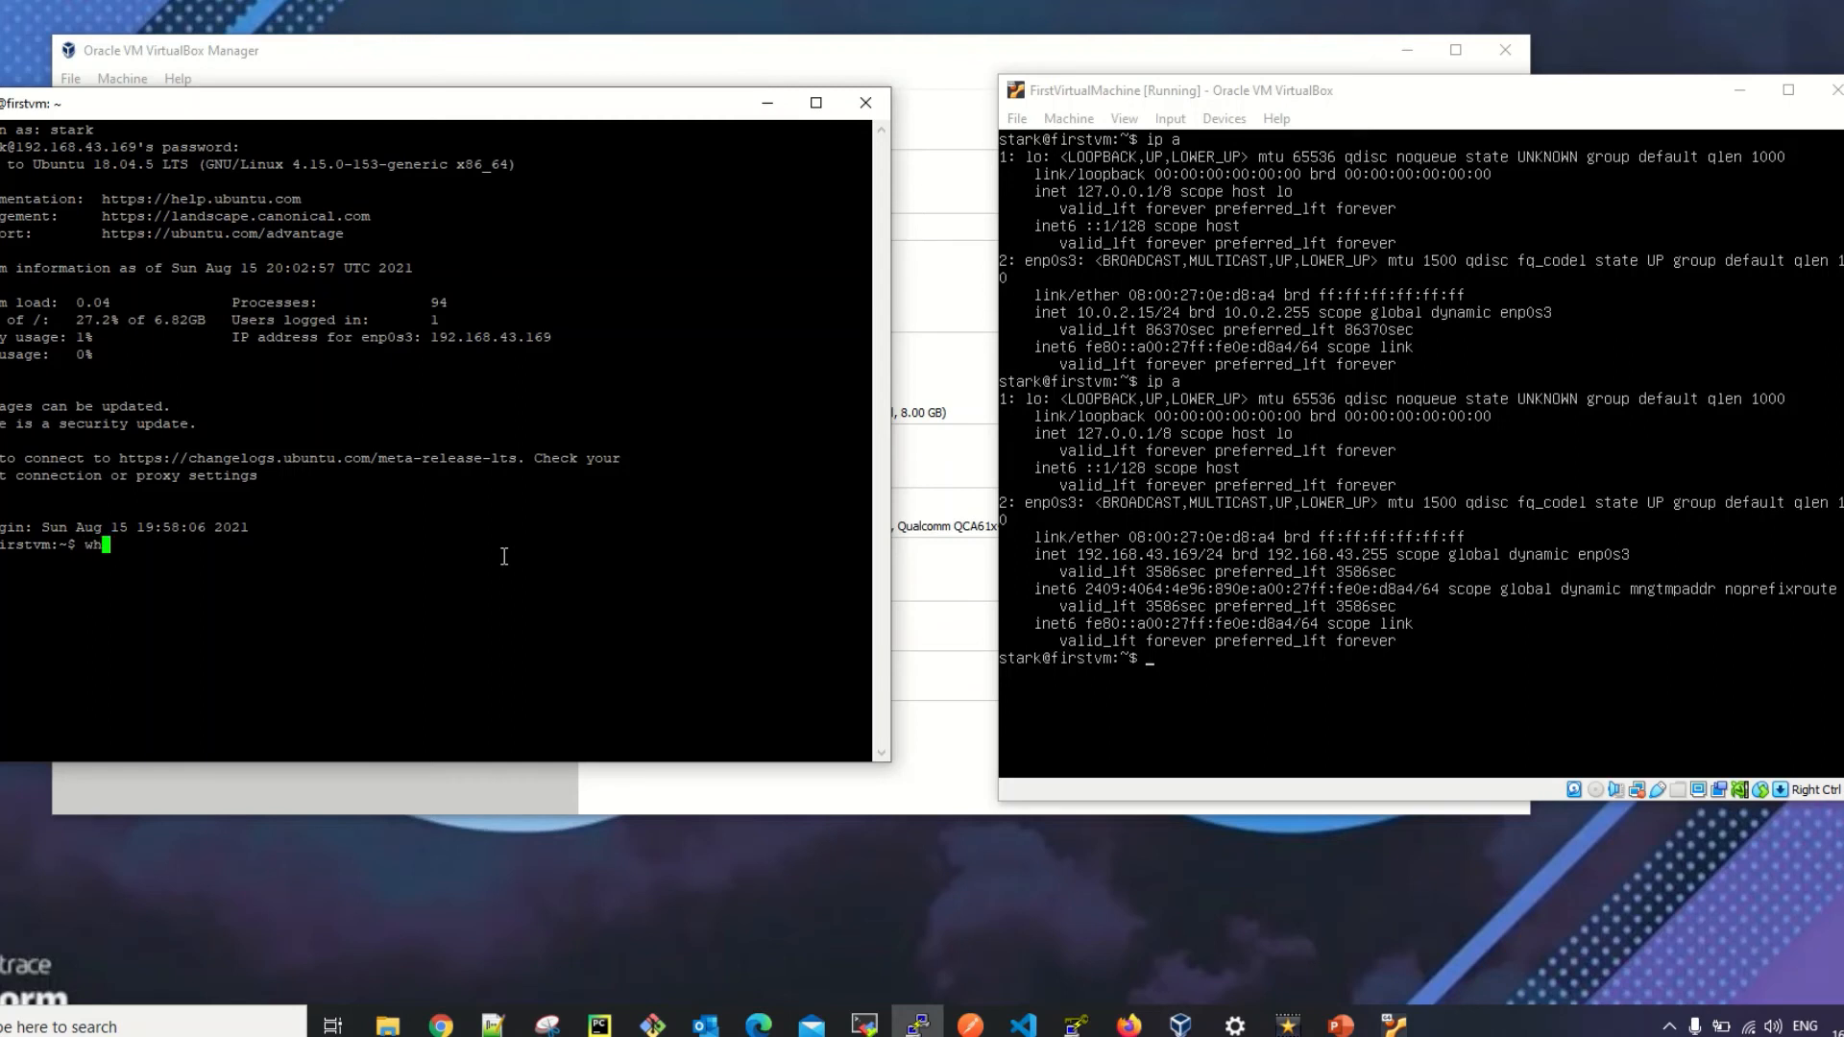
pyautogui.write('ami')
pyautogui.press('Return')
# Run ip a in the PuTTY session and highlight the enp0s3 adapter's IPv4 address in the output
pyautogui.write('ip a')
pyautogui.press('Return')
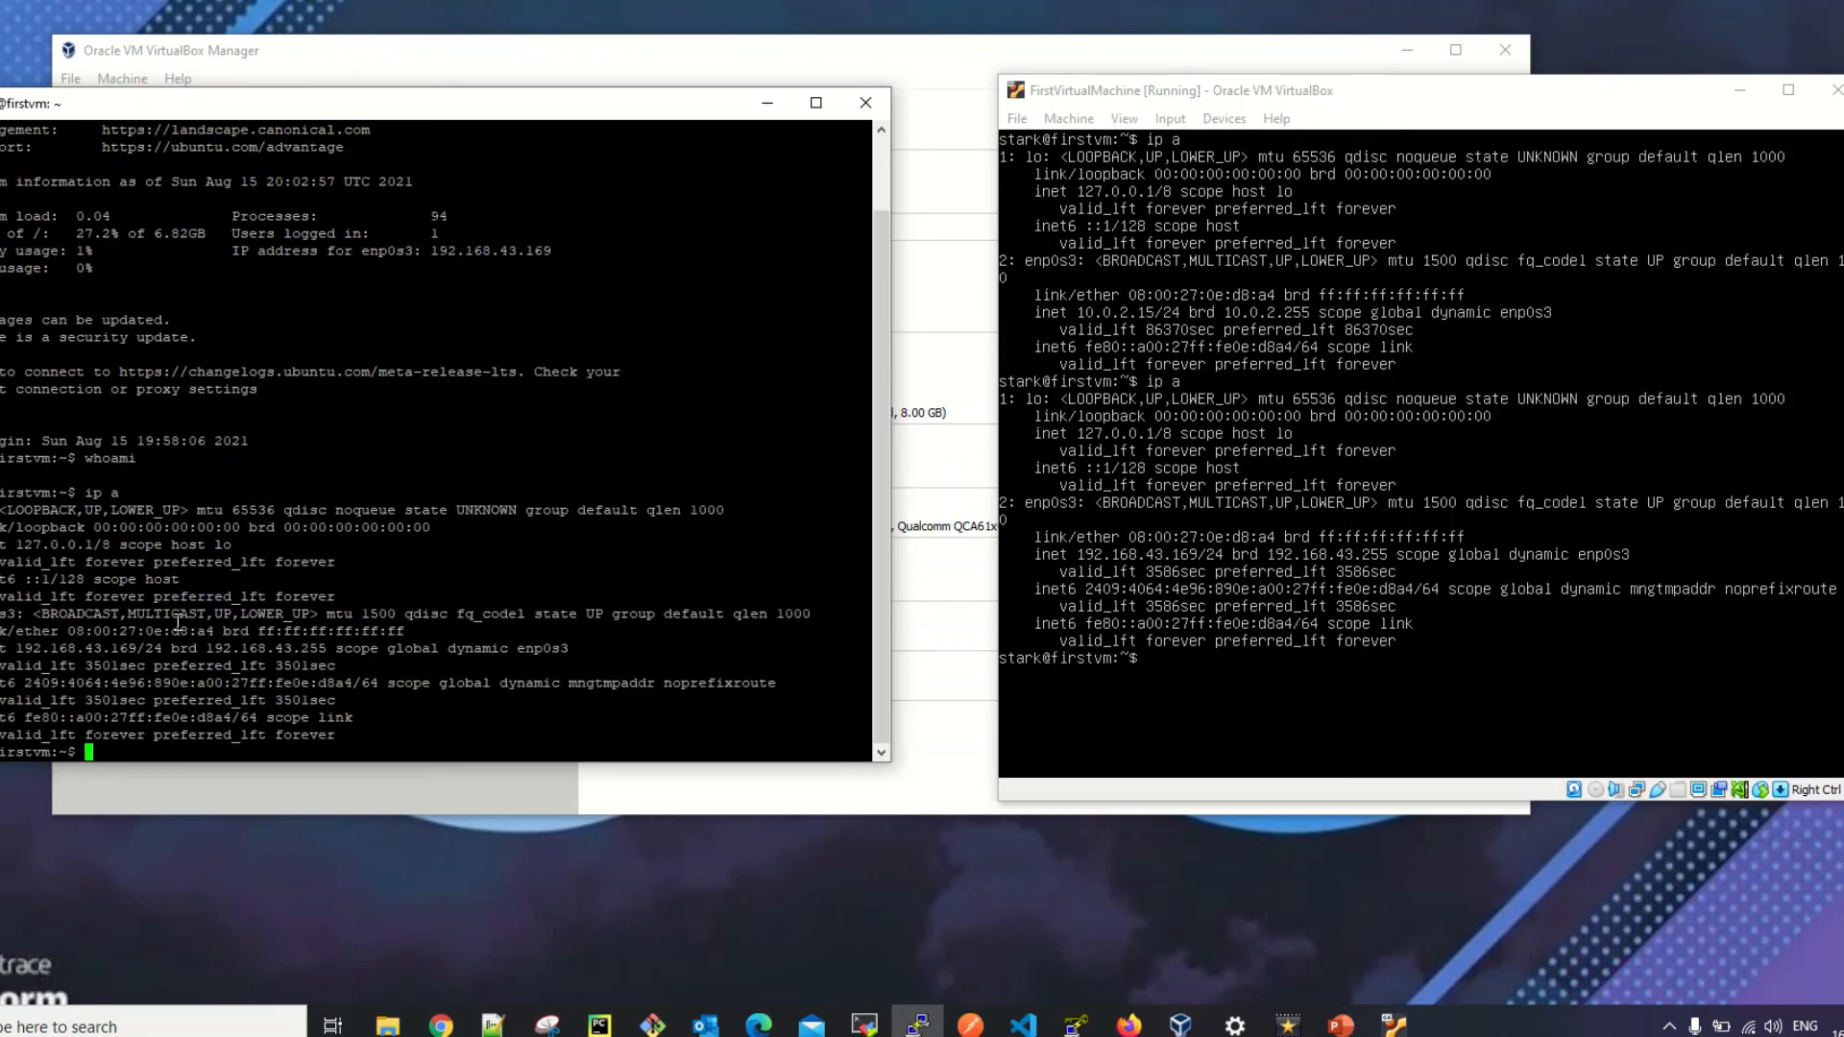
pyautogui.moveTo(16, 649); pyautogui.dragTo(143, 650)
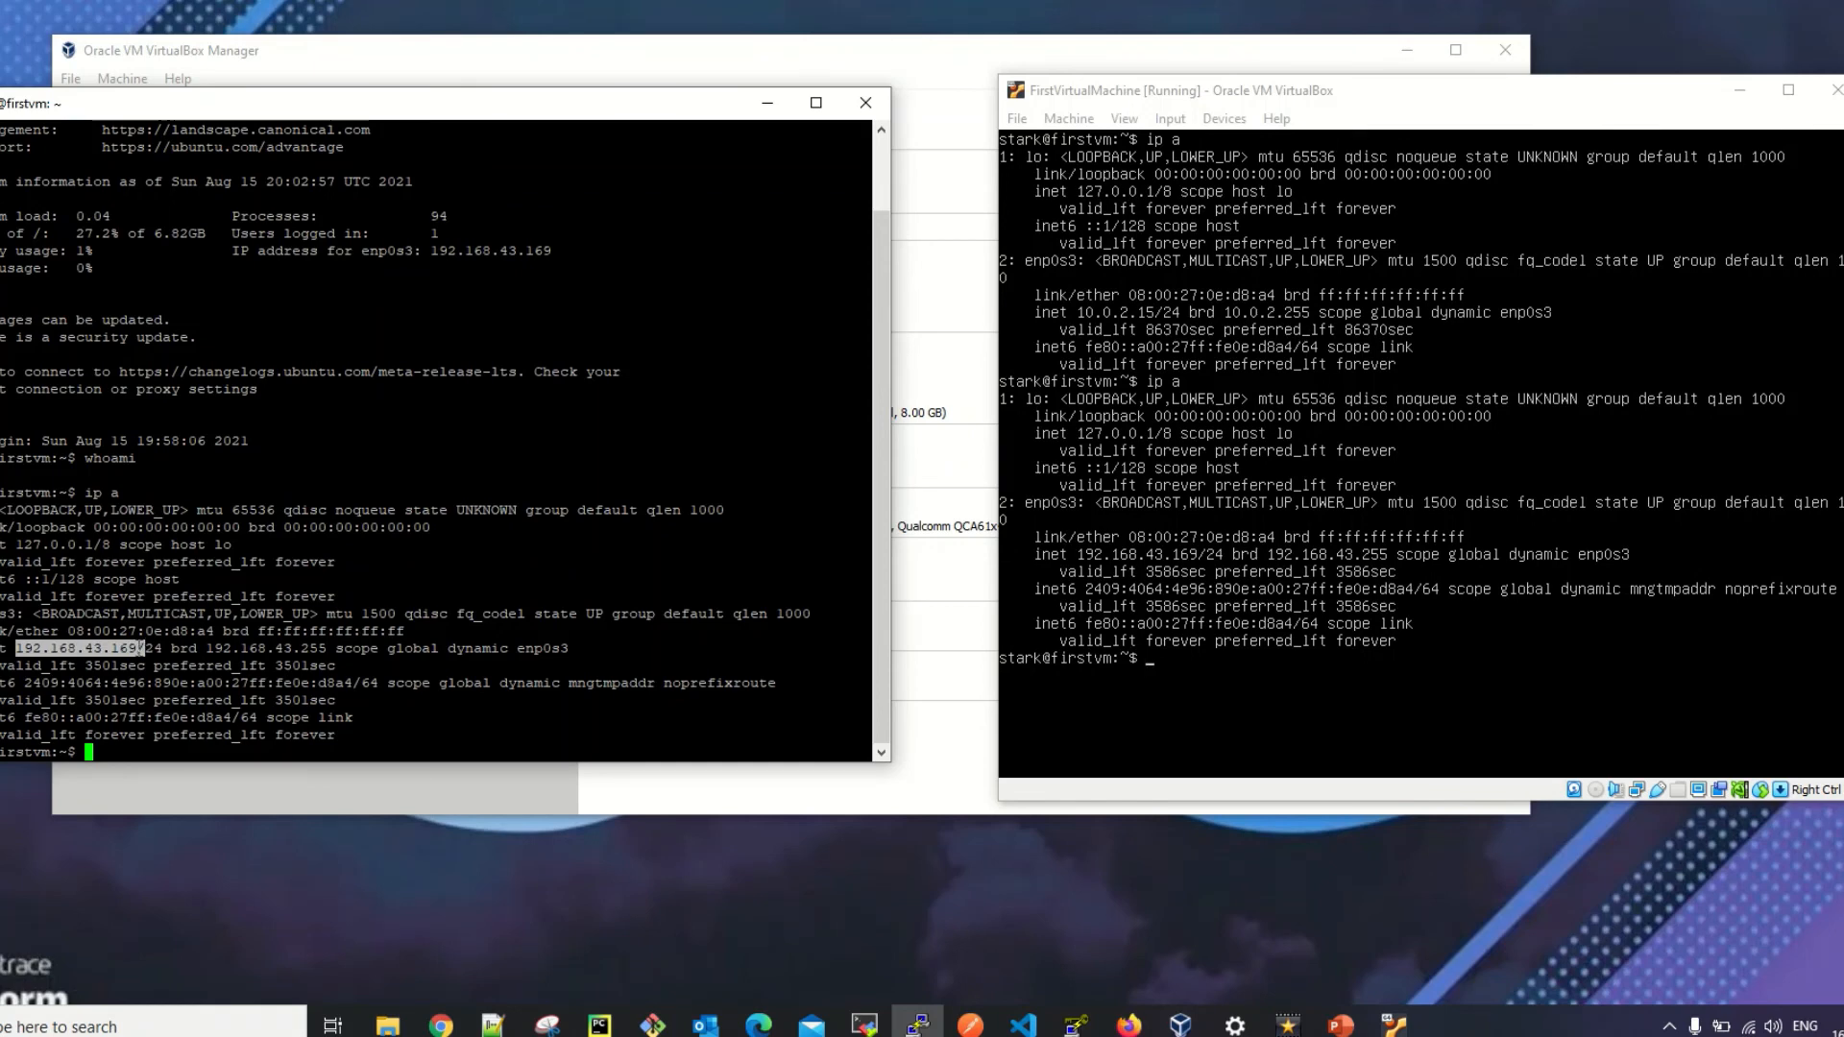
pyautogui.moveTo(143, 648); pyautogui.dragTo(148, 648)
# Check FirstVirtualMachine's network adapter in the VirtualBox Manager, then return to the PuTTY session and move its window fully into view
pyautogui.click(420, 60)
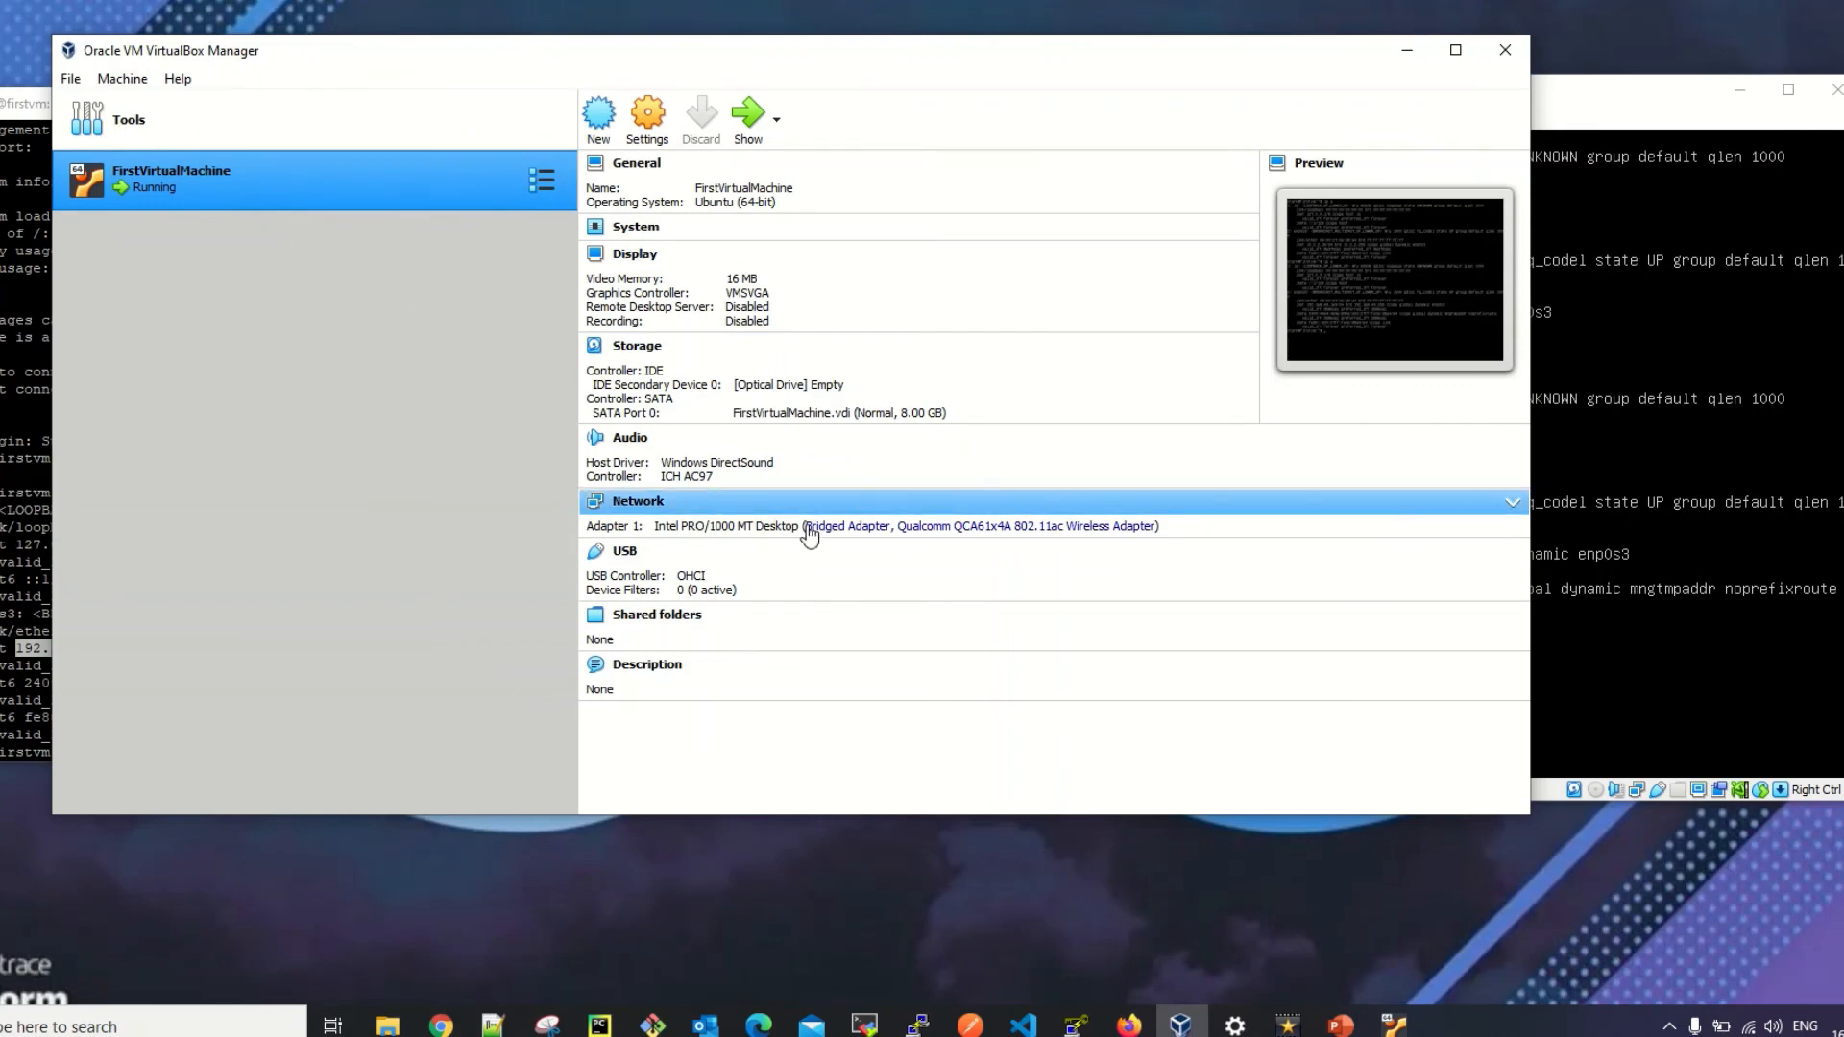
pyautogui.click(2, 110)
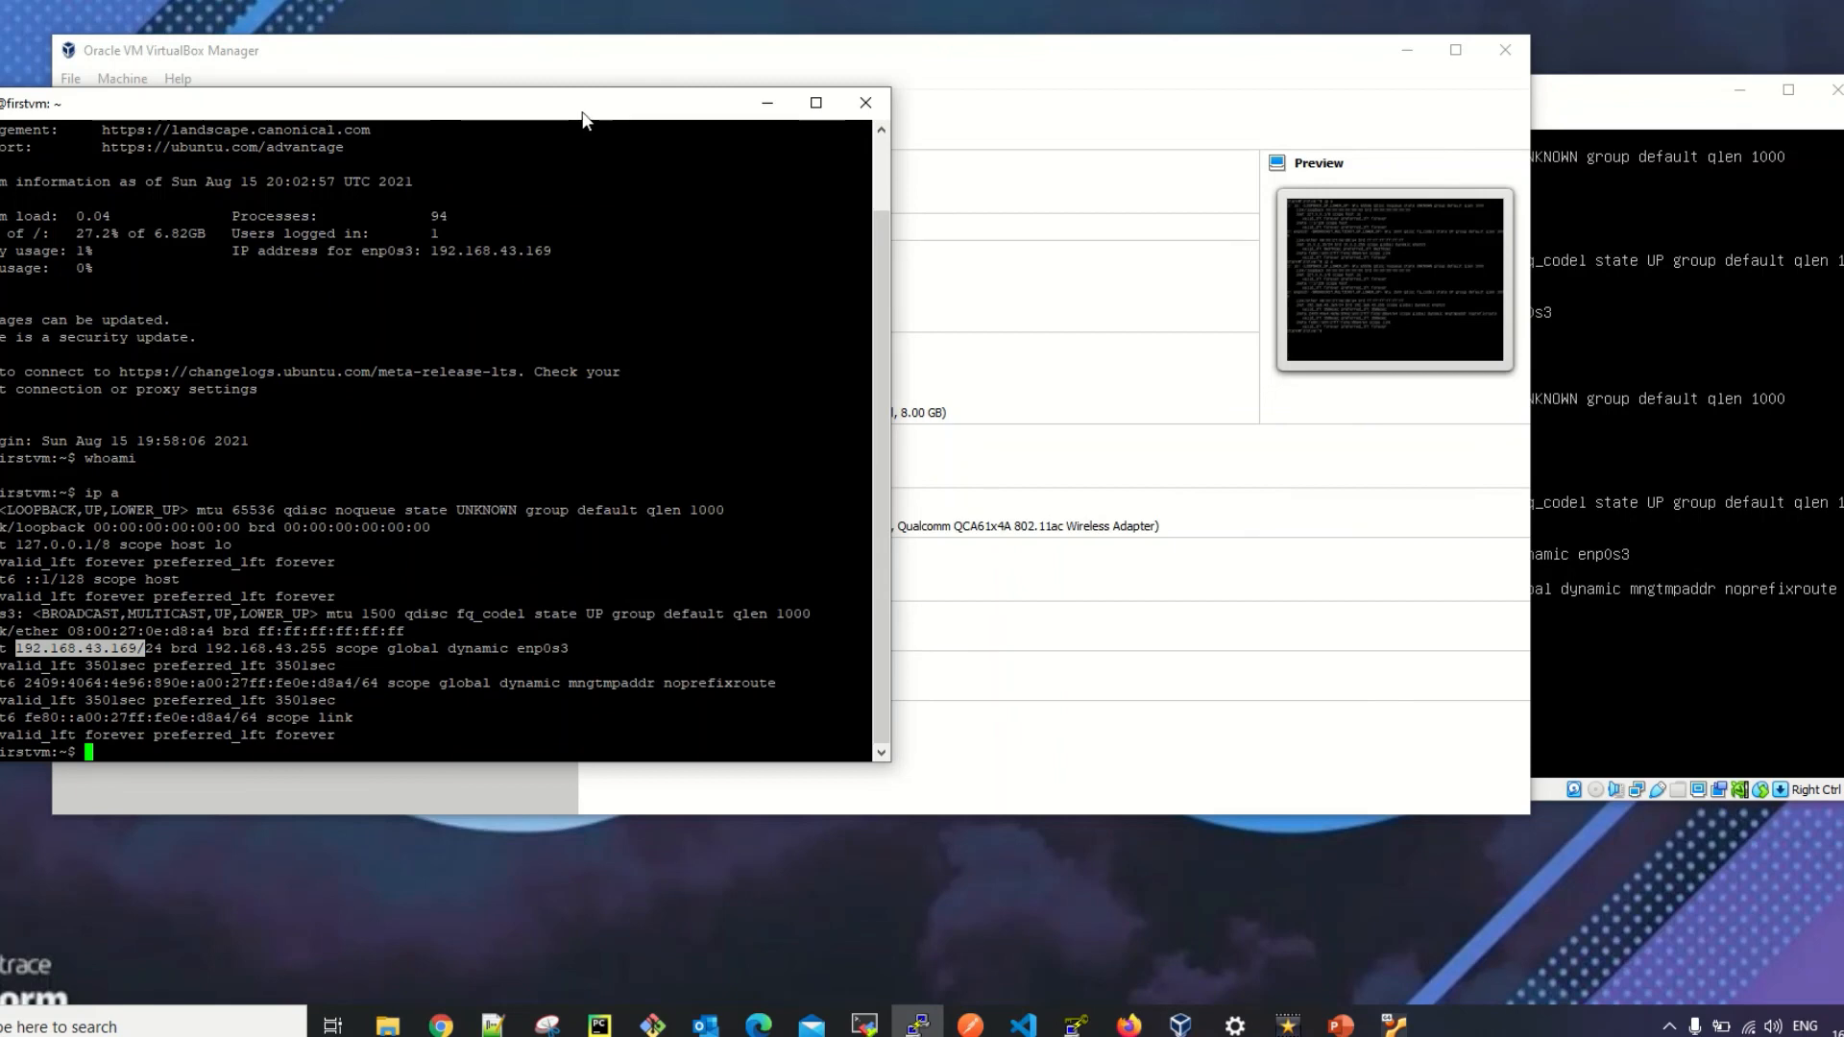
pyautogui.moveTo(583, 119); pyautogui.dragTo(711, 106)
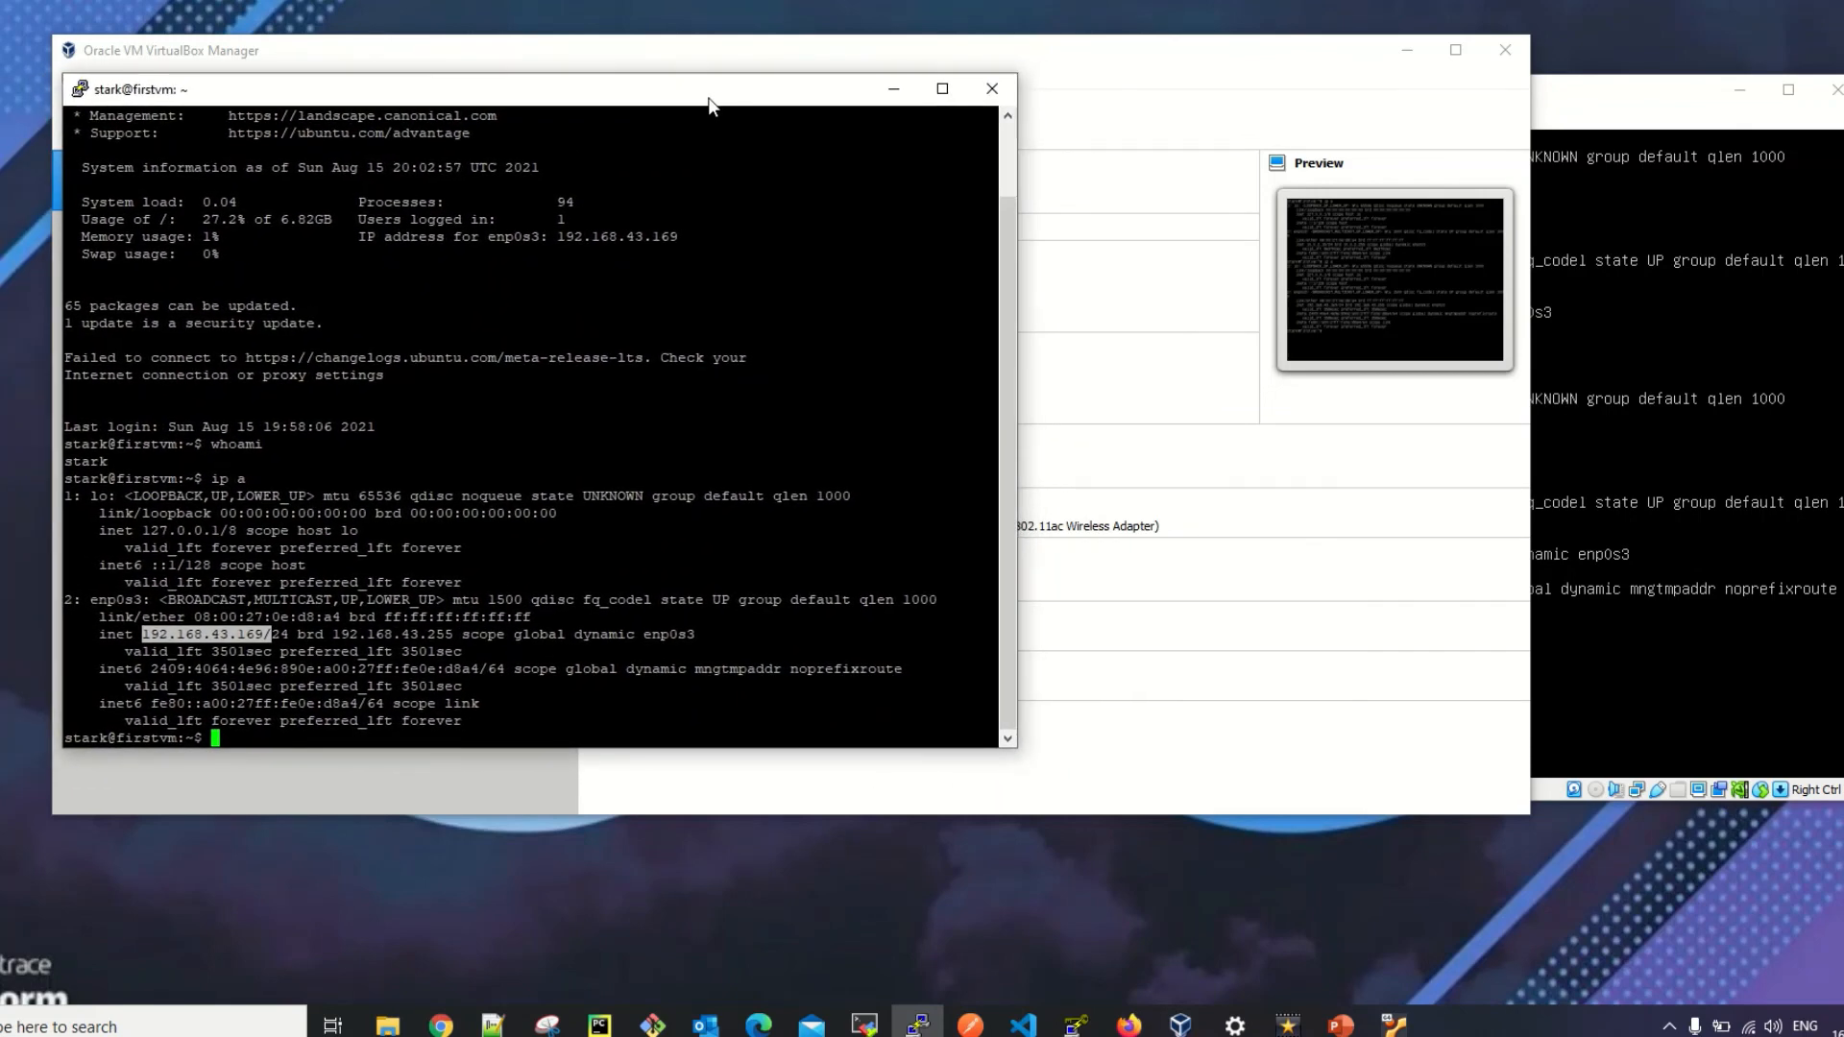